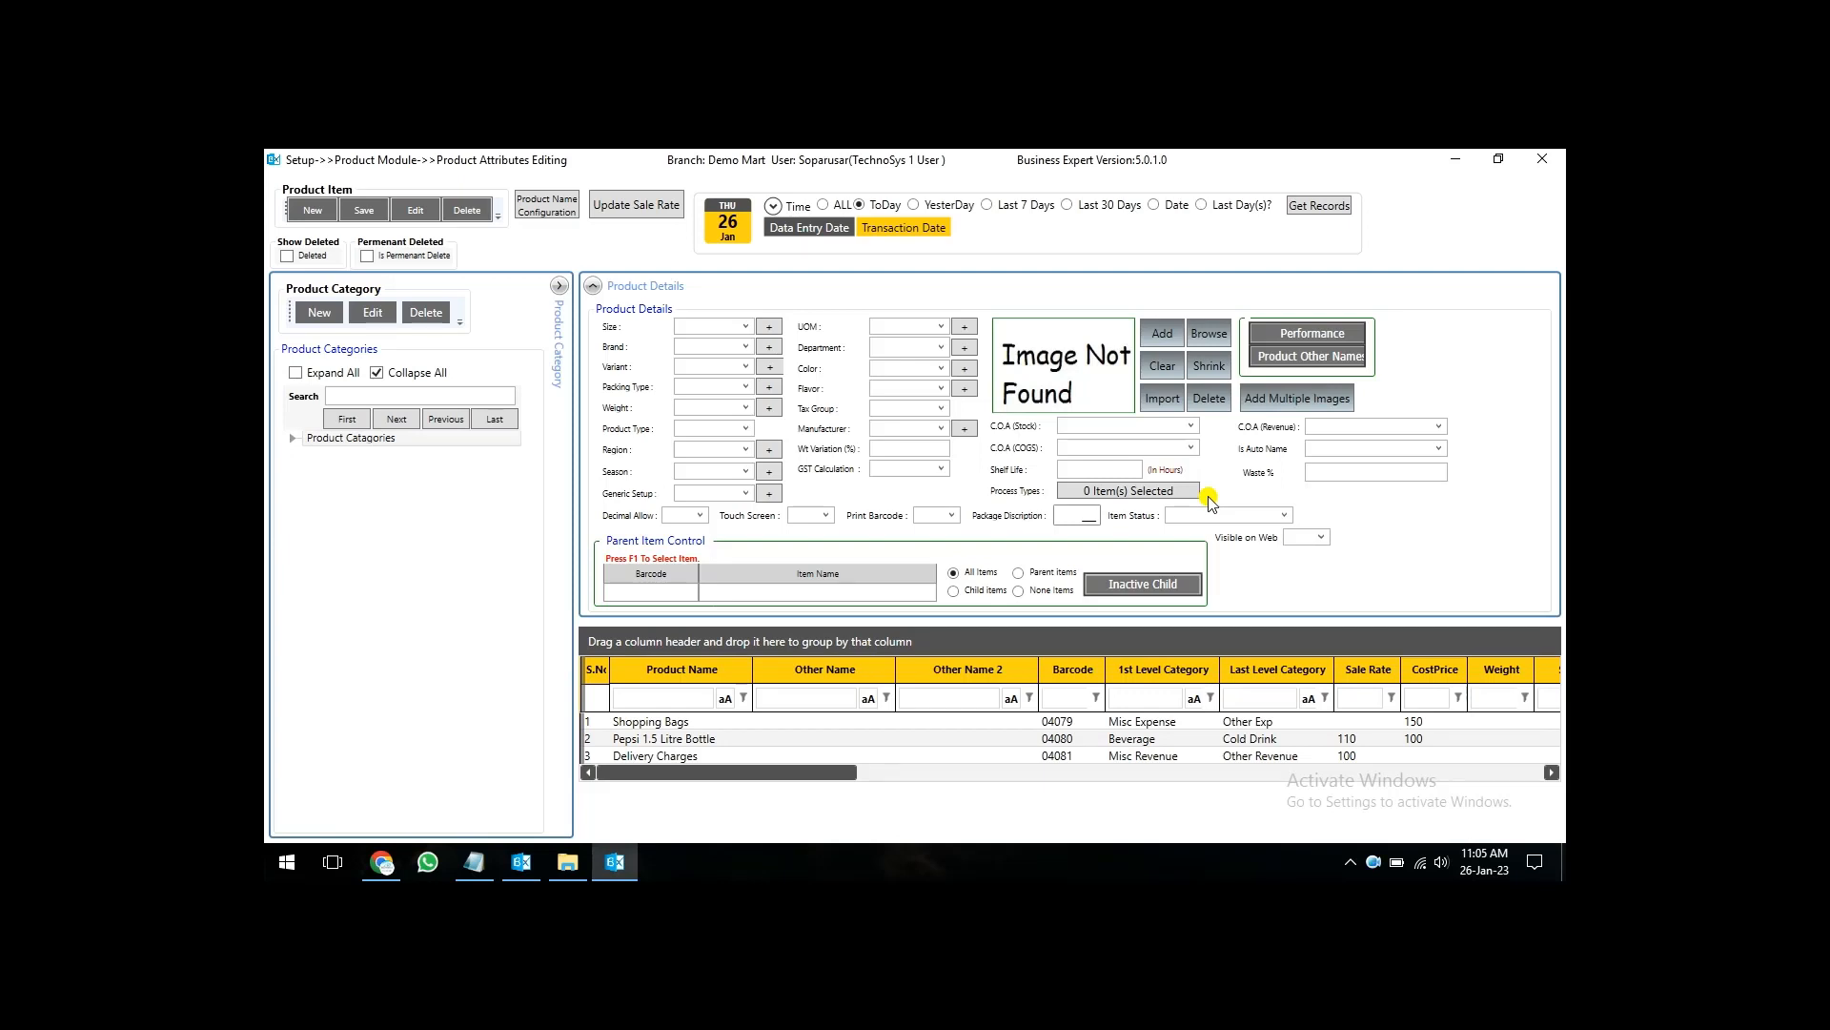
- Review the categories, rates and product types of Shopping Bags, Pepsi 1.5 Litre Bottle and Delivery Charges in the product grid
click(669, 725)
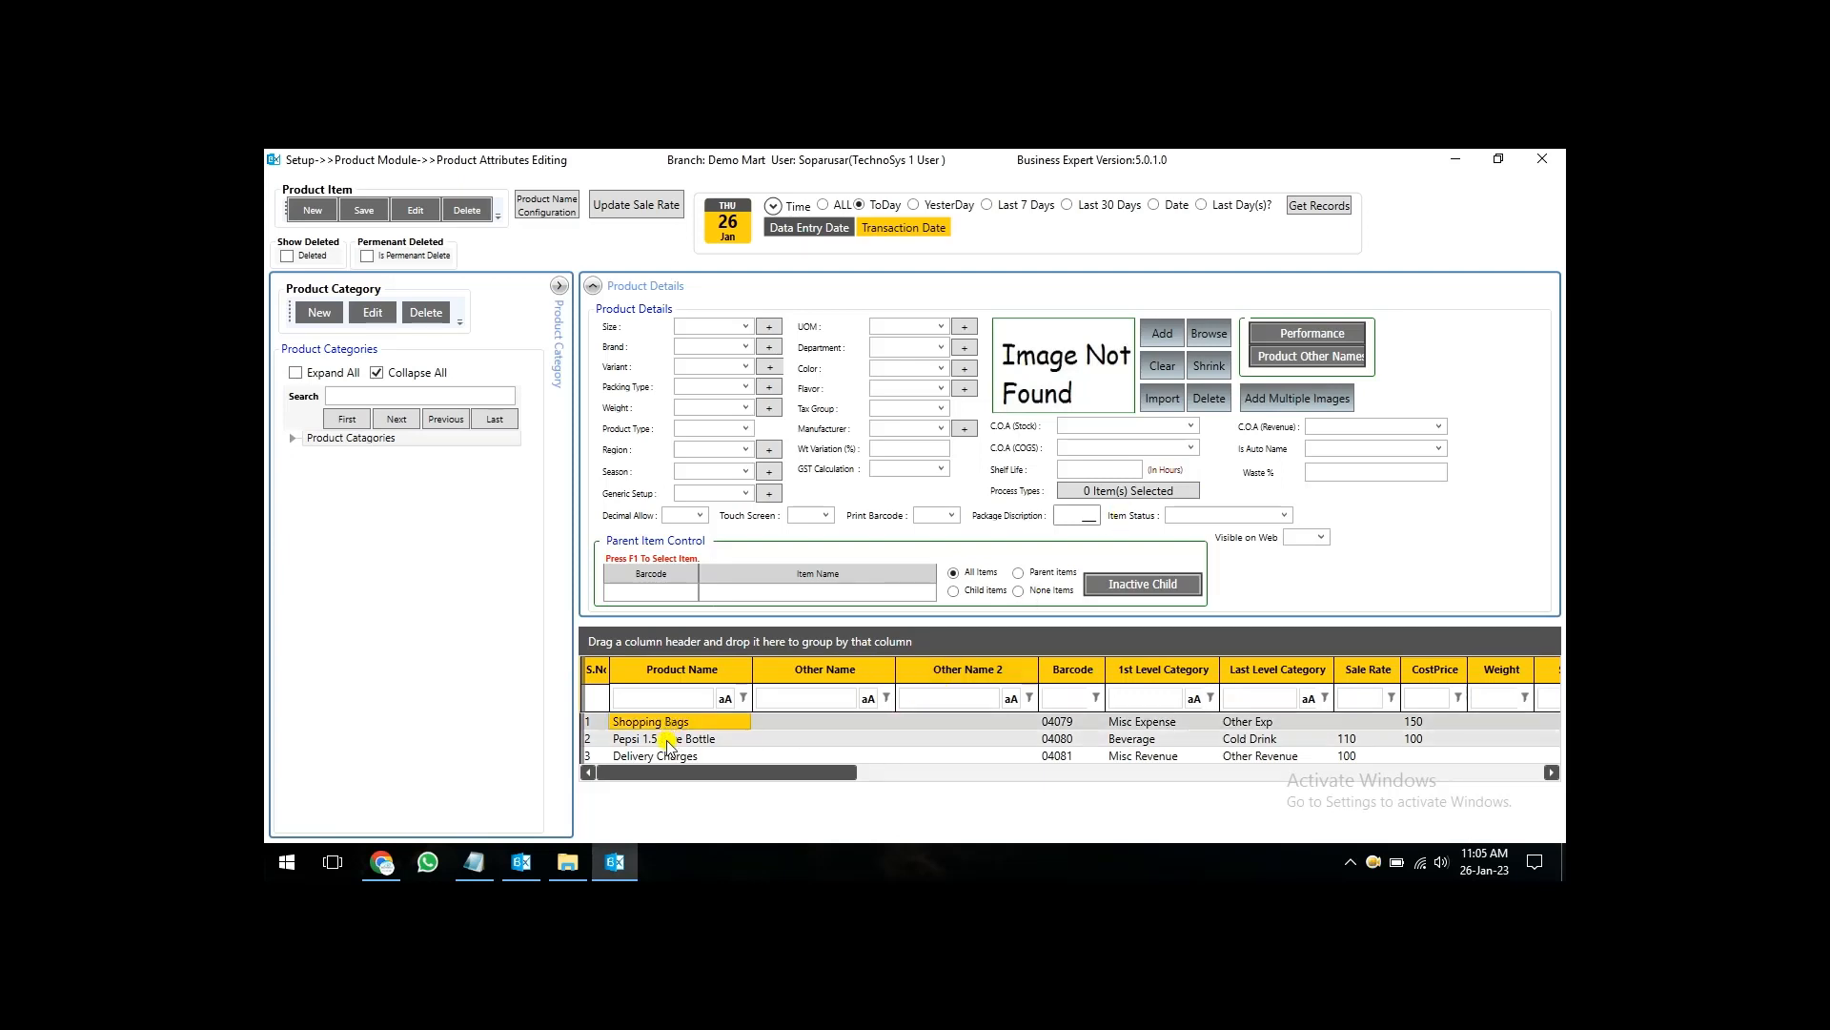
click(670, 740)
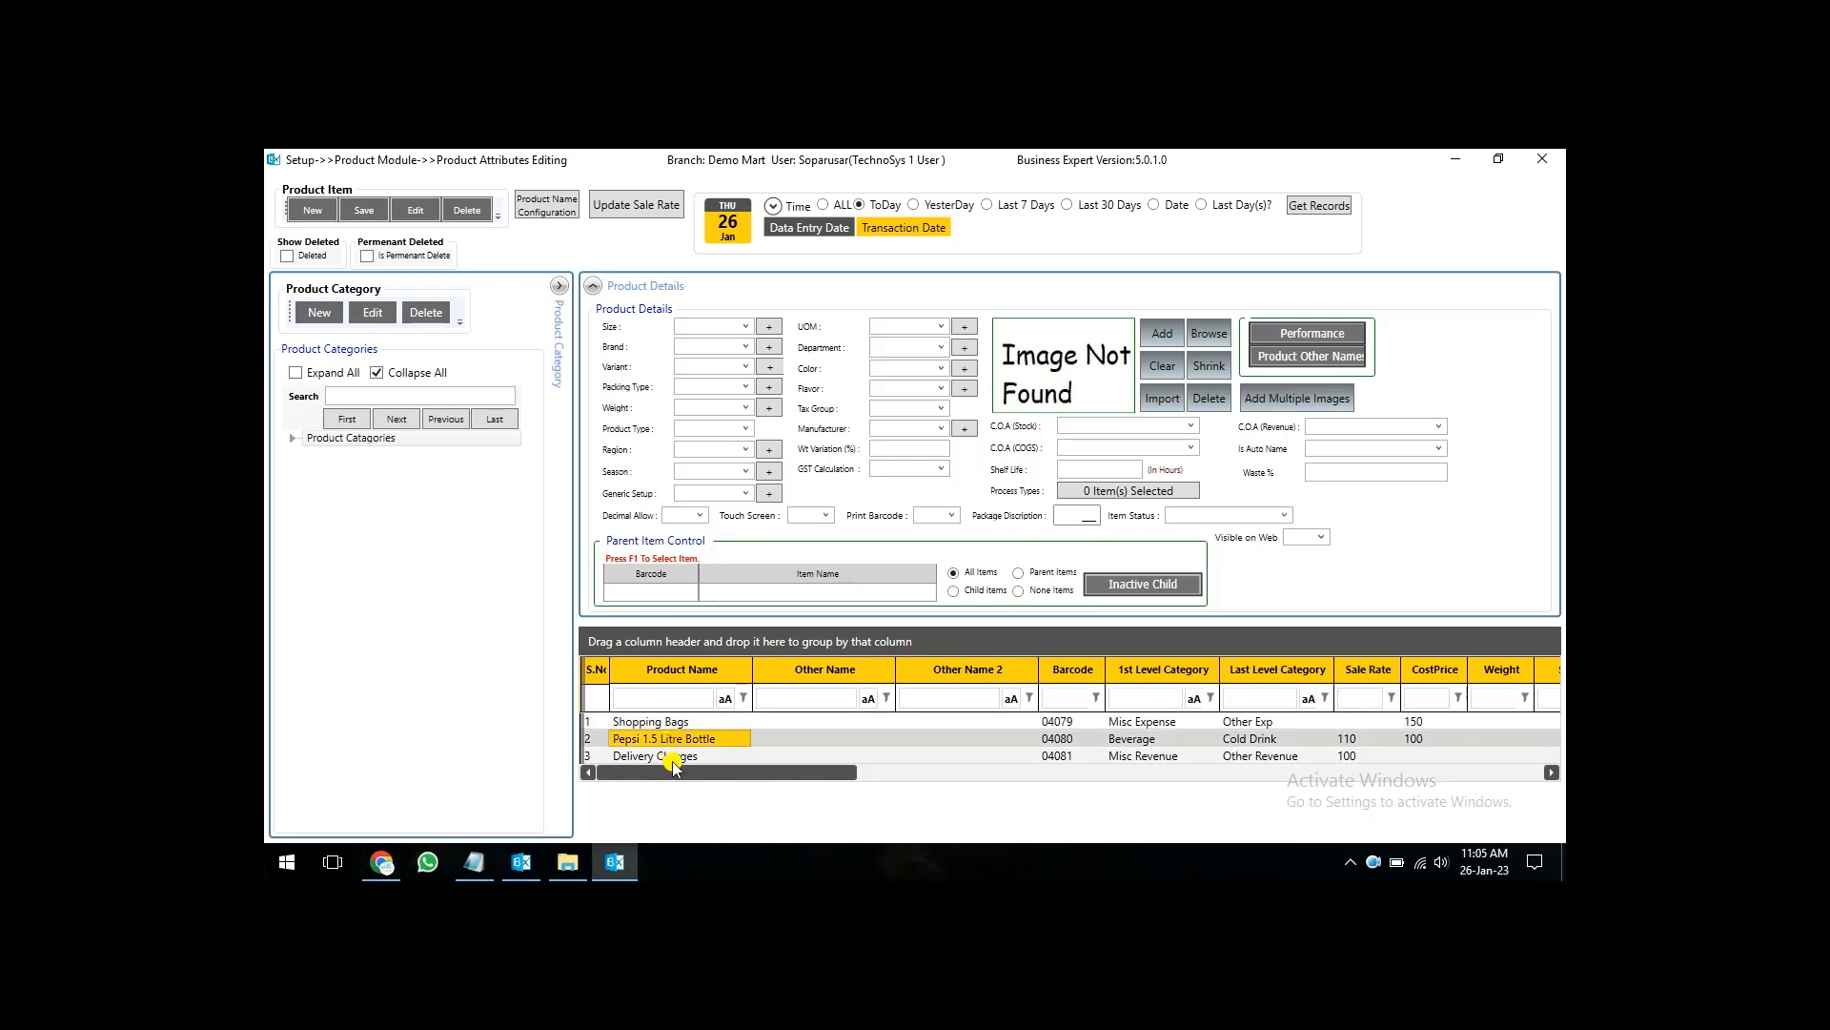
click(672, 758)
drag(792, 769, 932, 787)
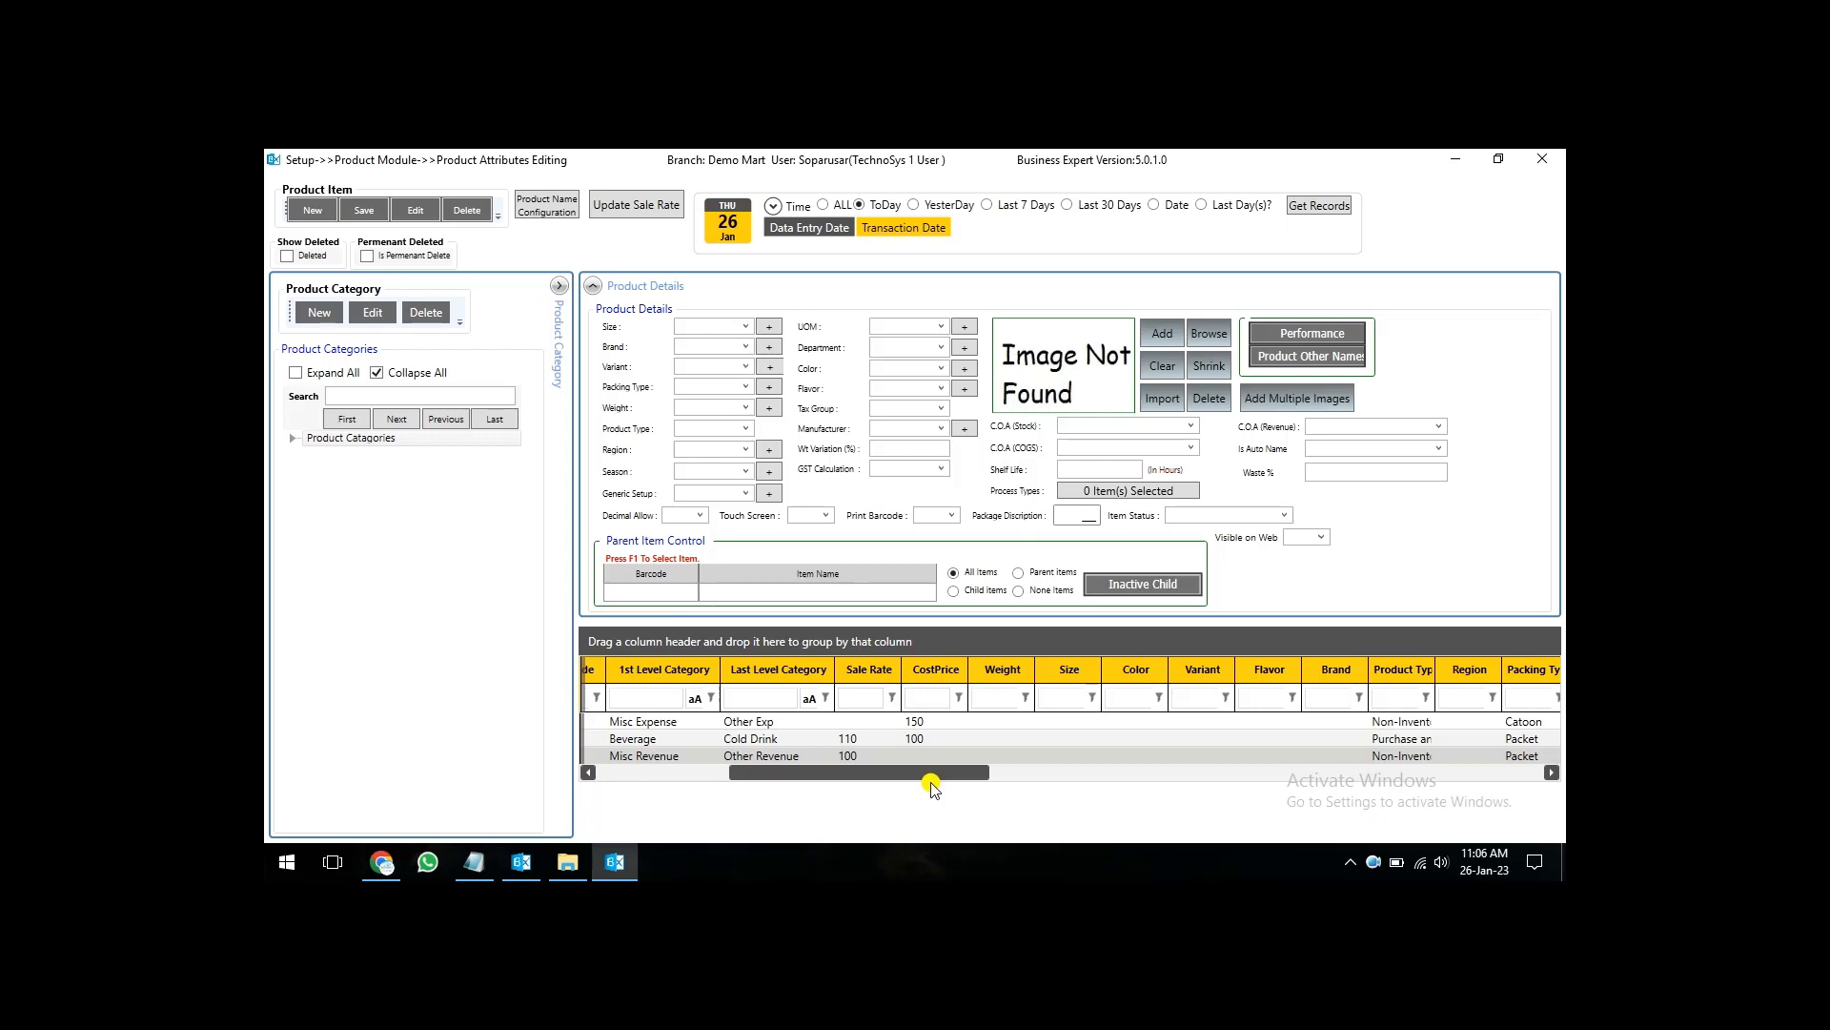
drag(932, 787, 805, 790)
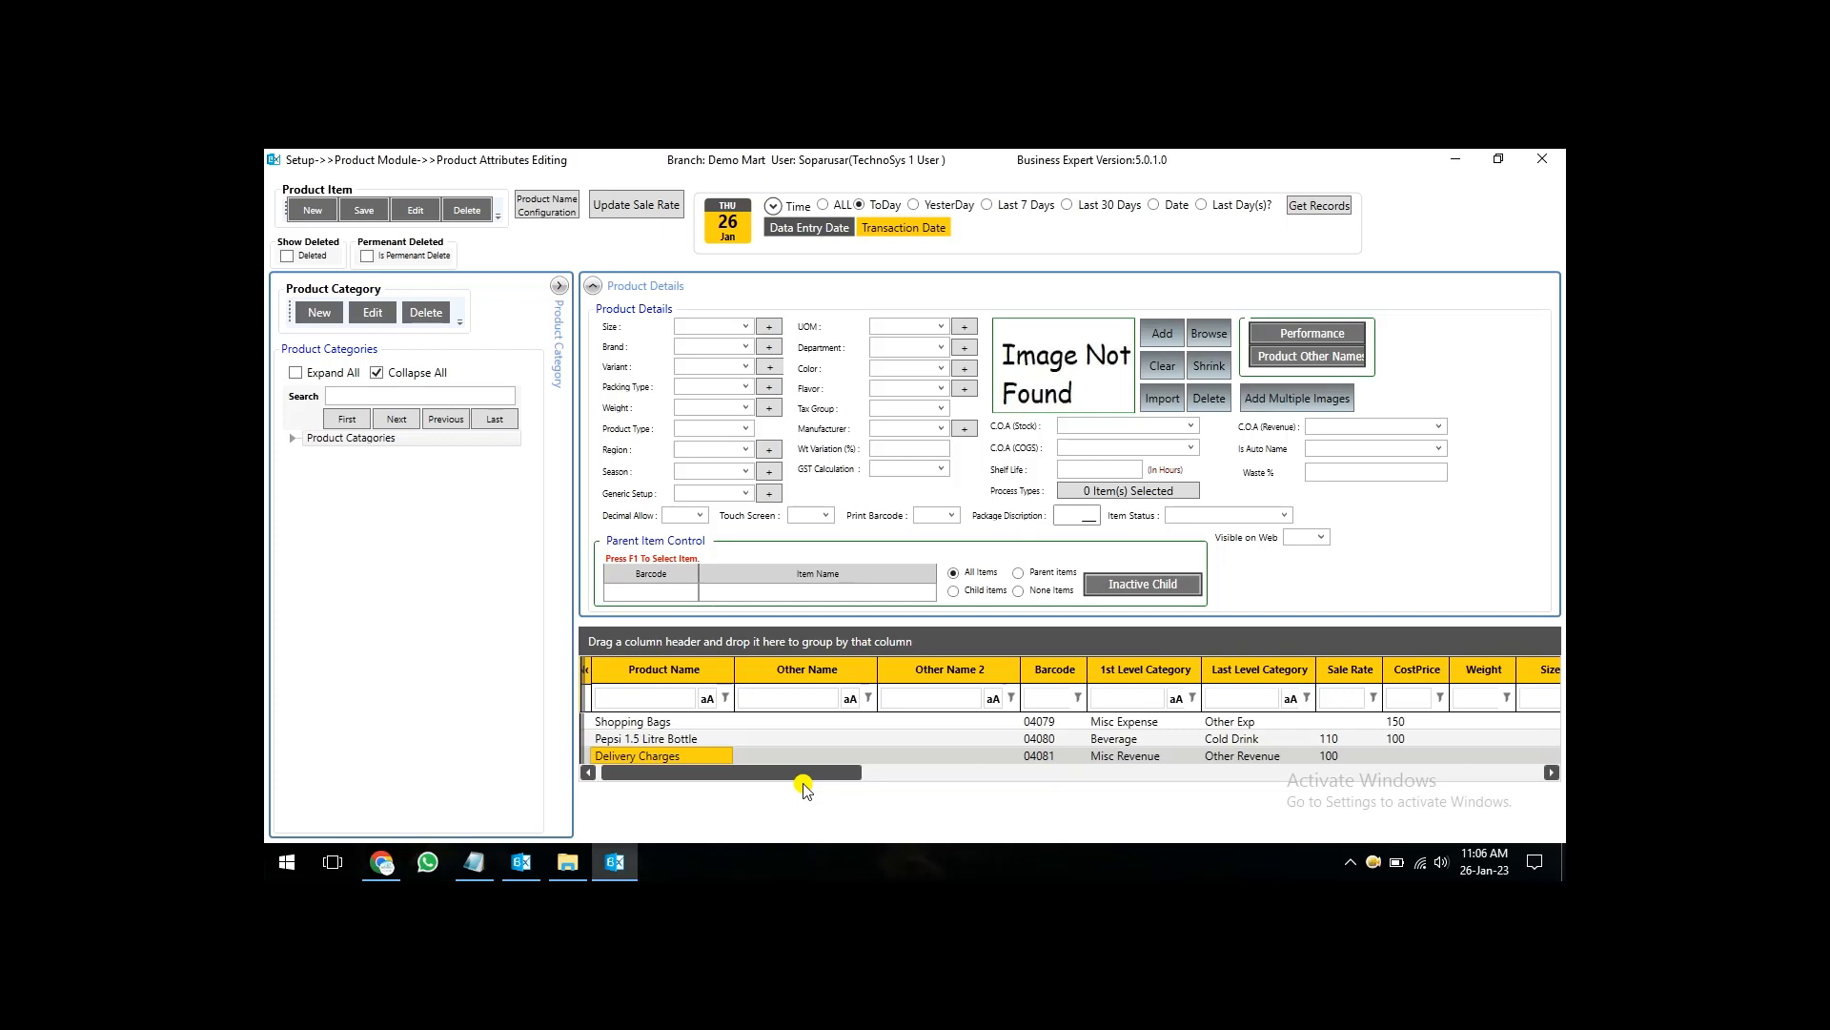
drag(803, 789, 915, 777)
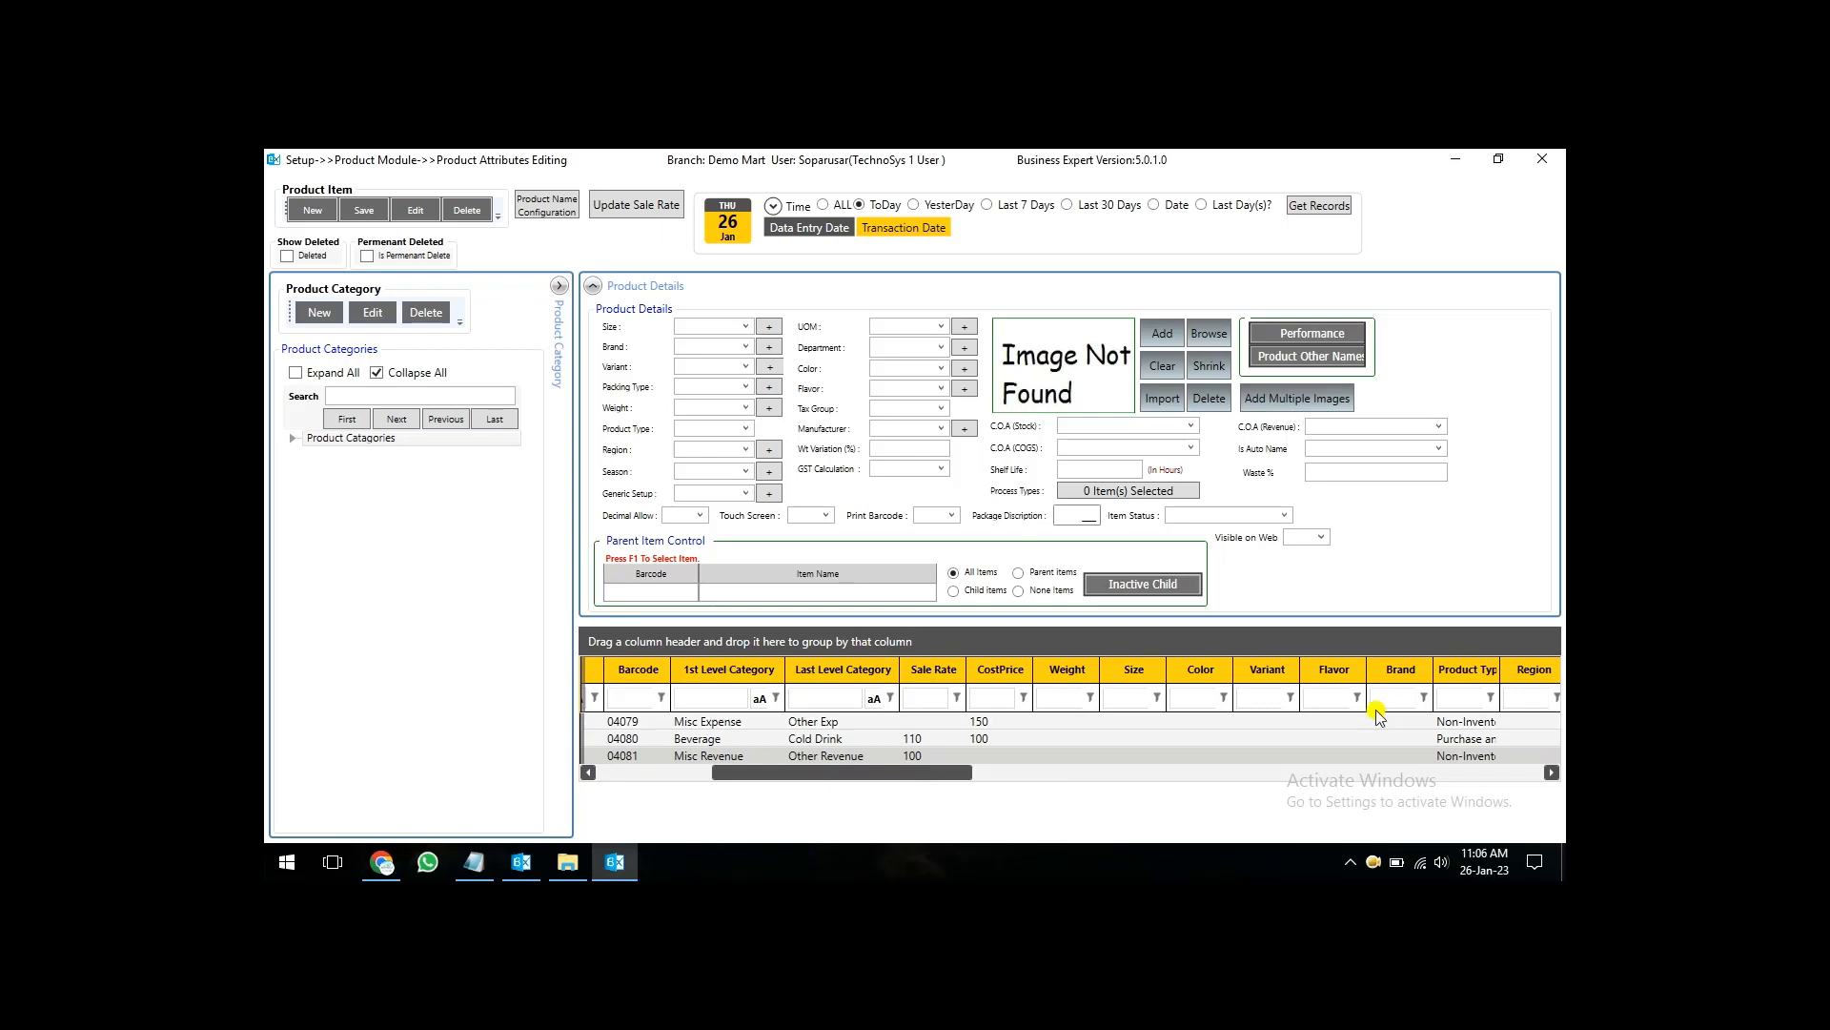
drag(1495, 679, 1545, 755)
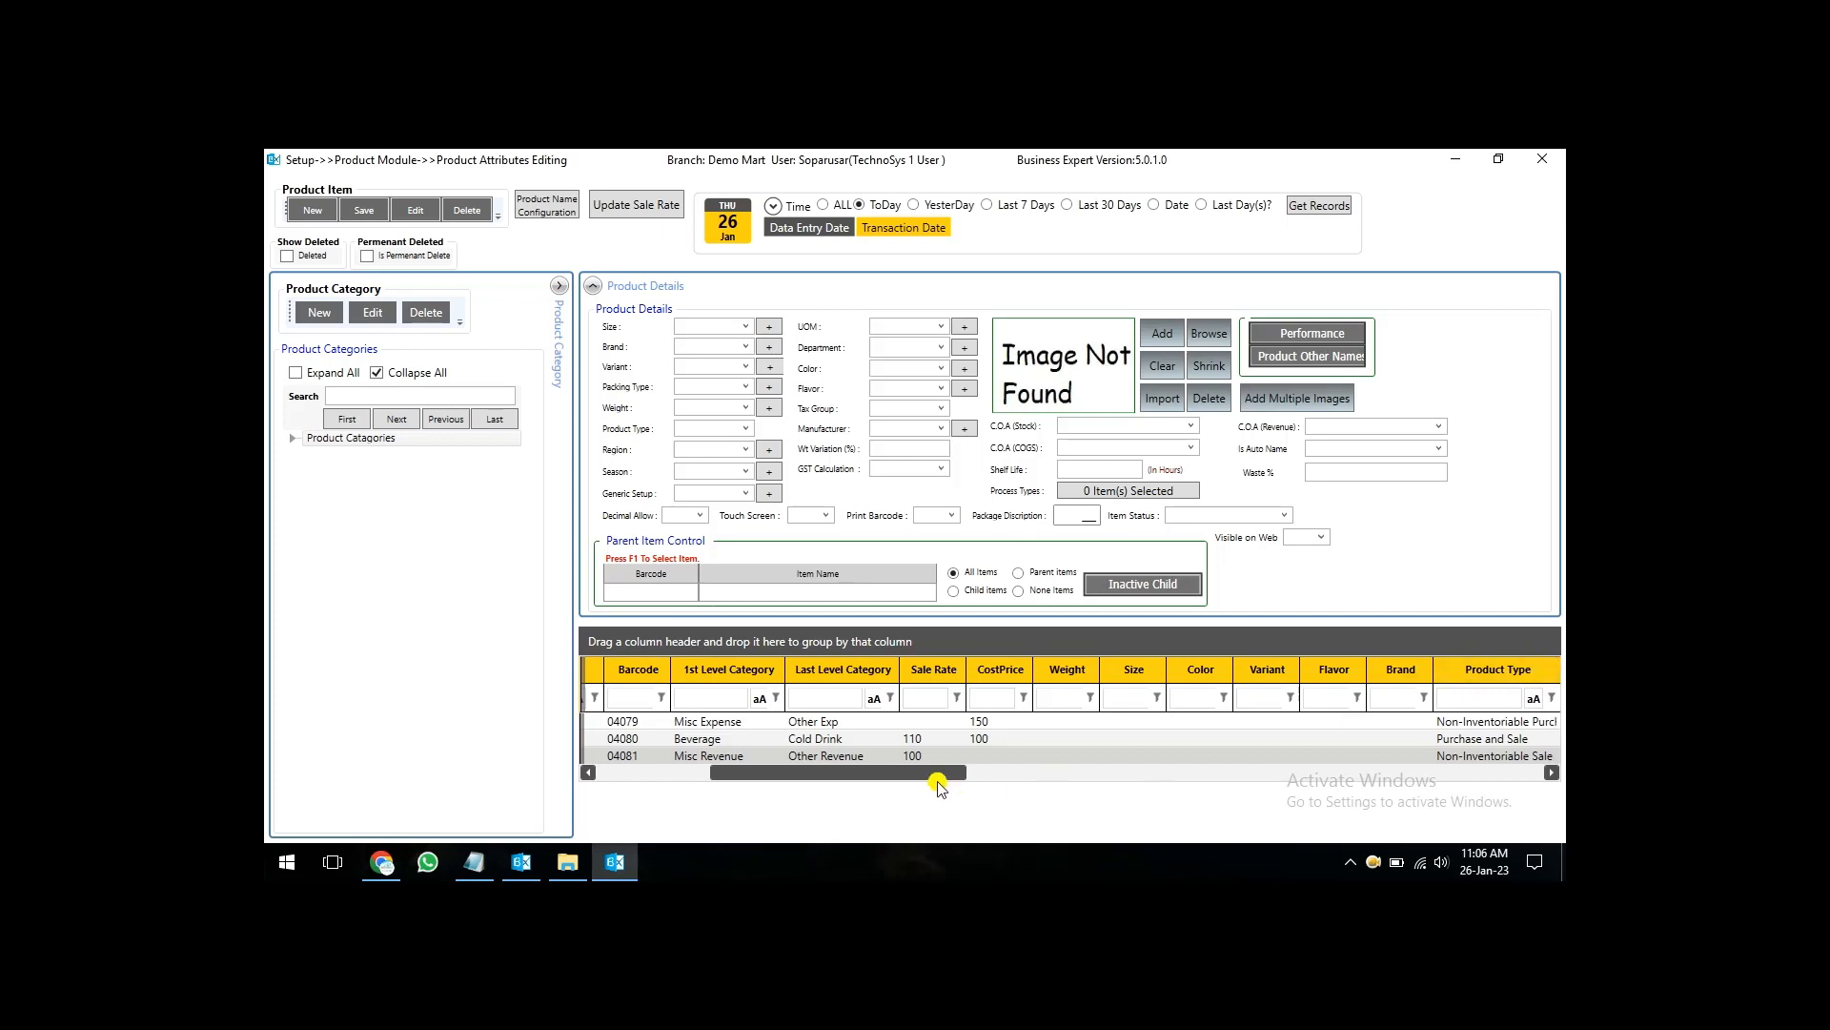
drag(932, 773, 818, 776)
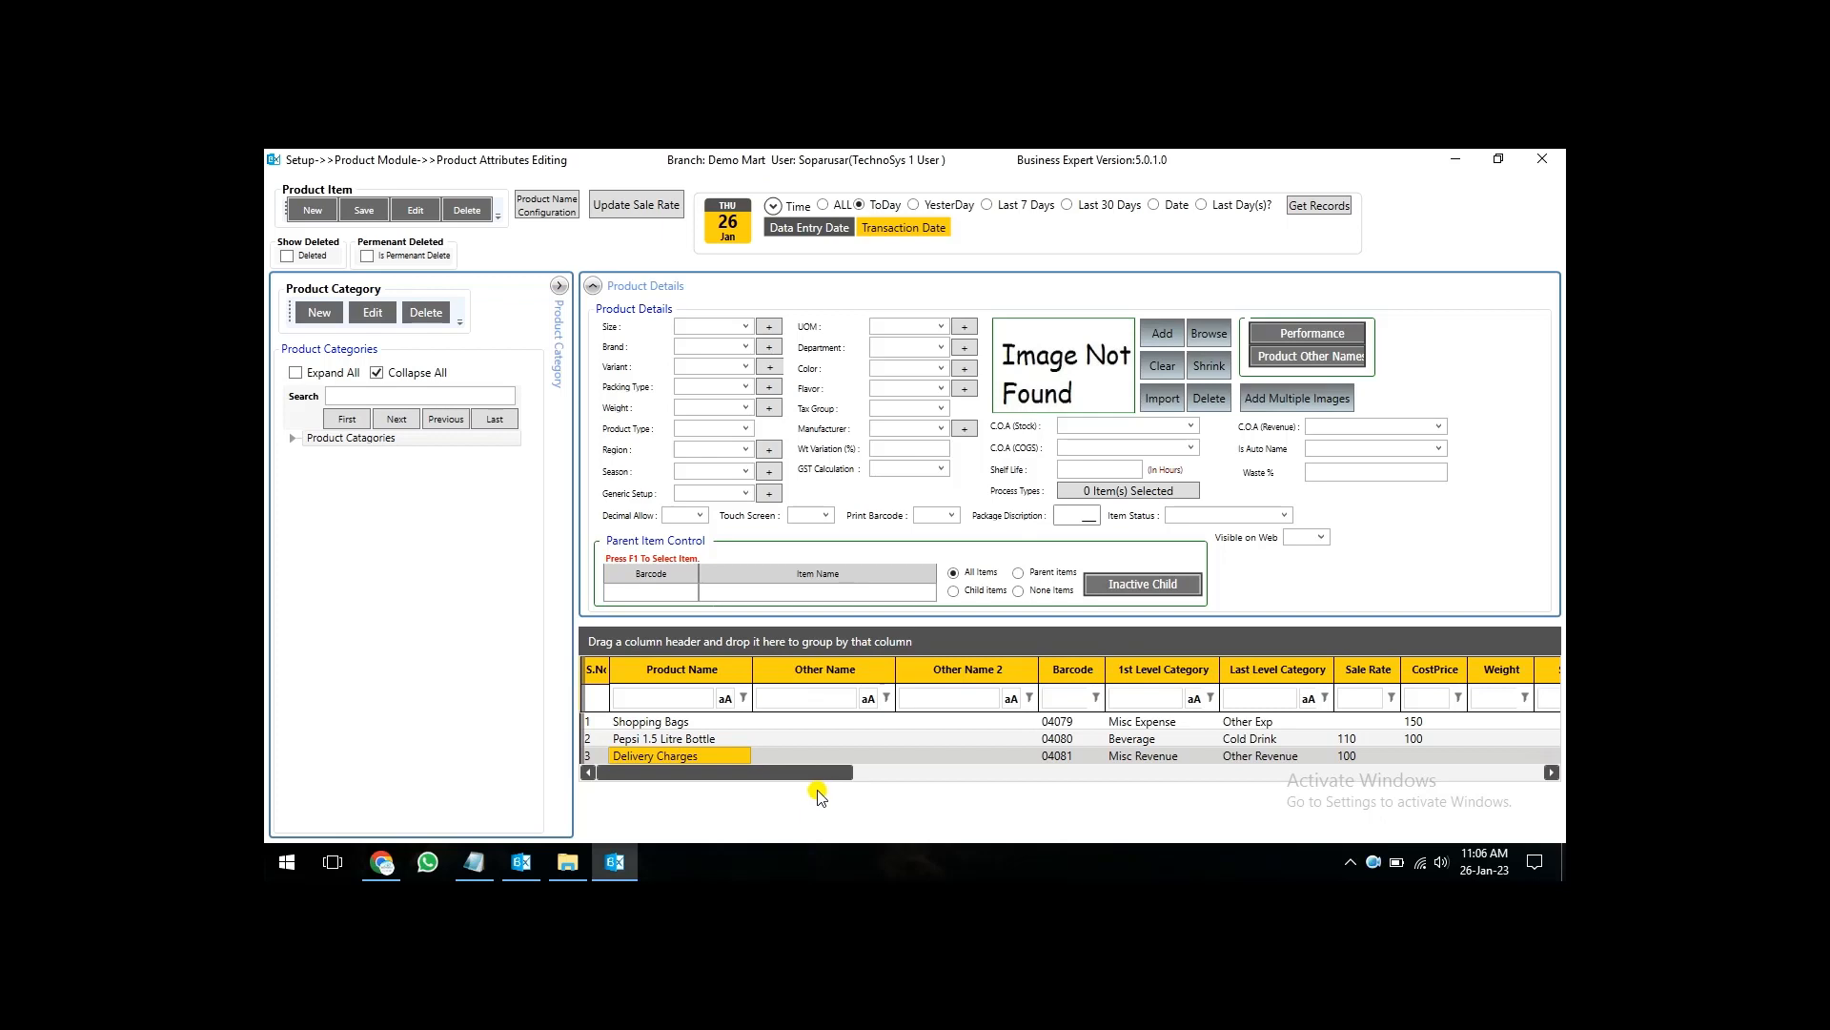
drag(815, 778, 939, 783)
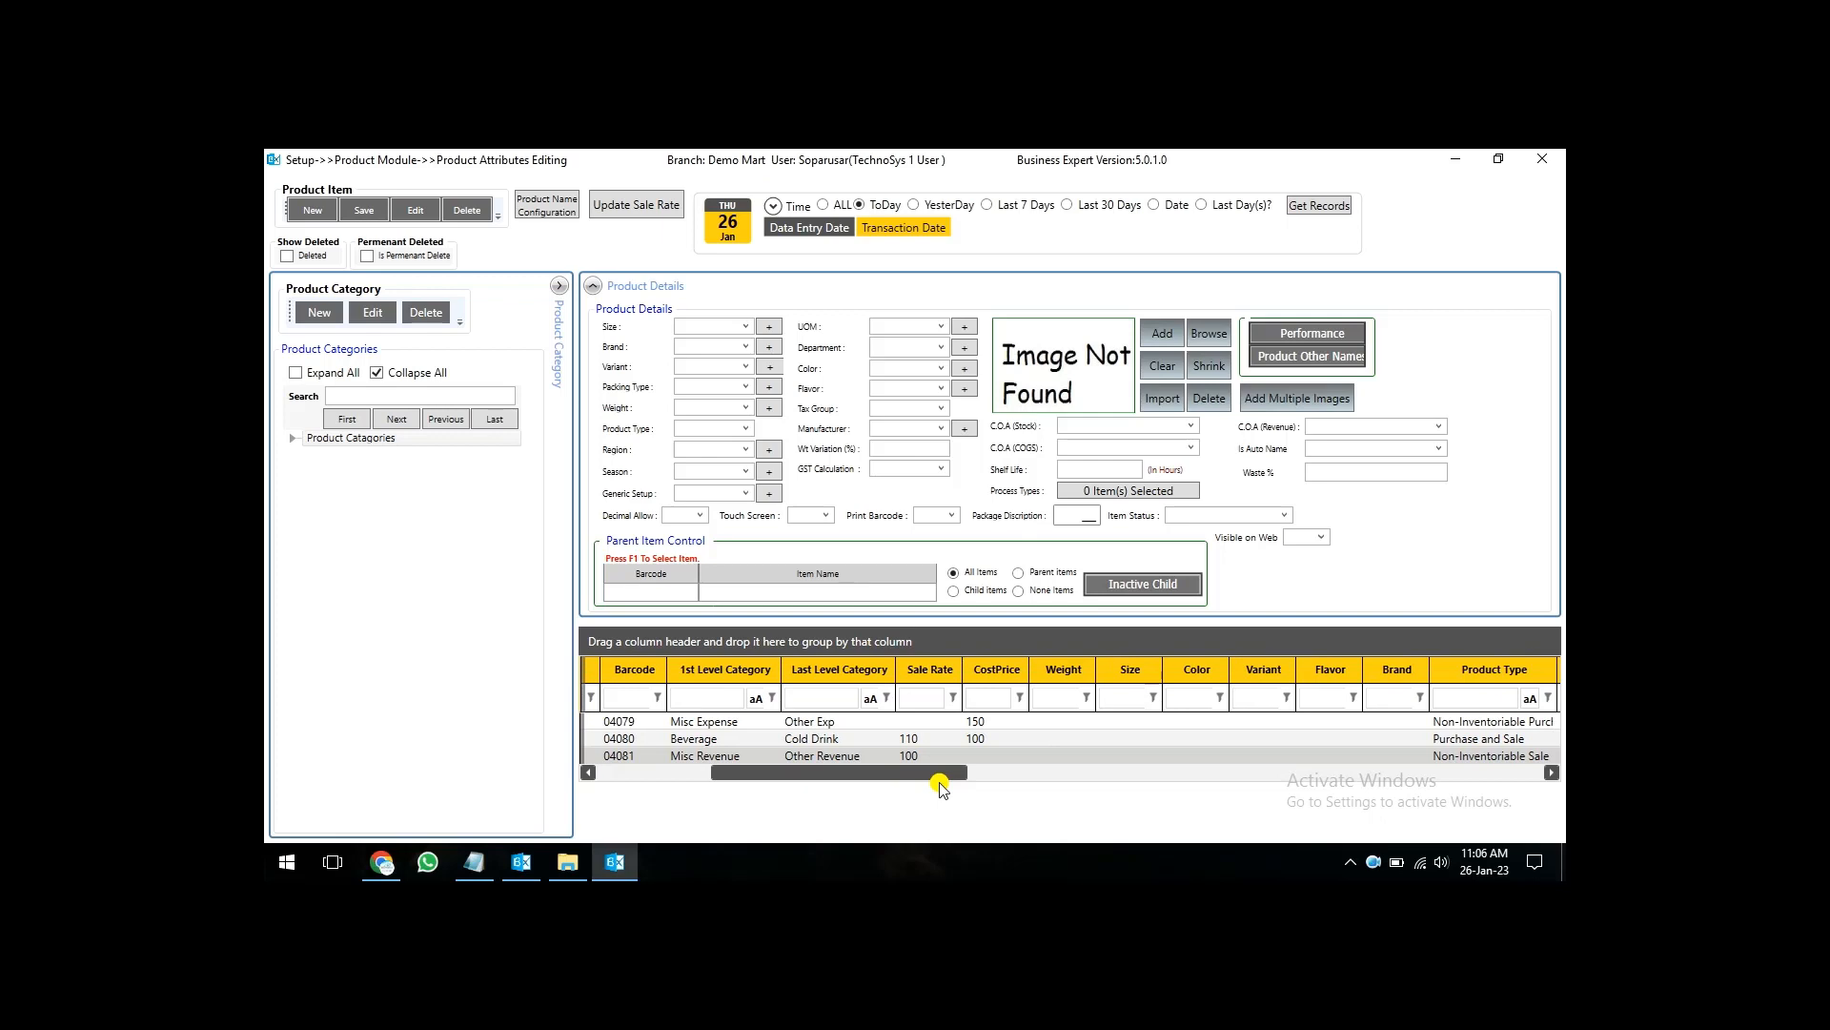
drag(939, 786, 817, 805)
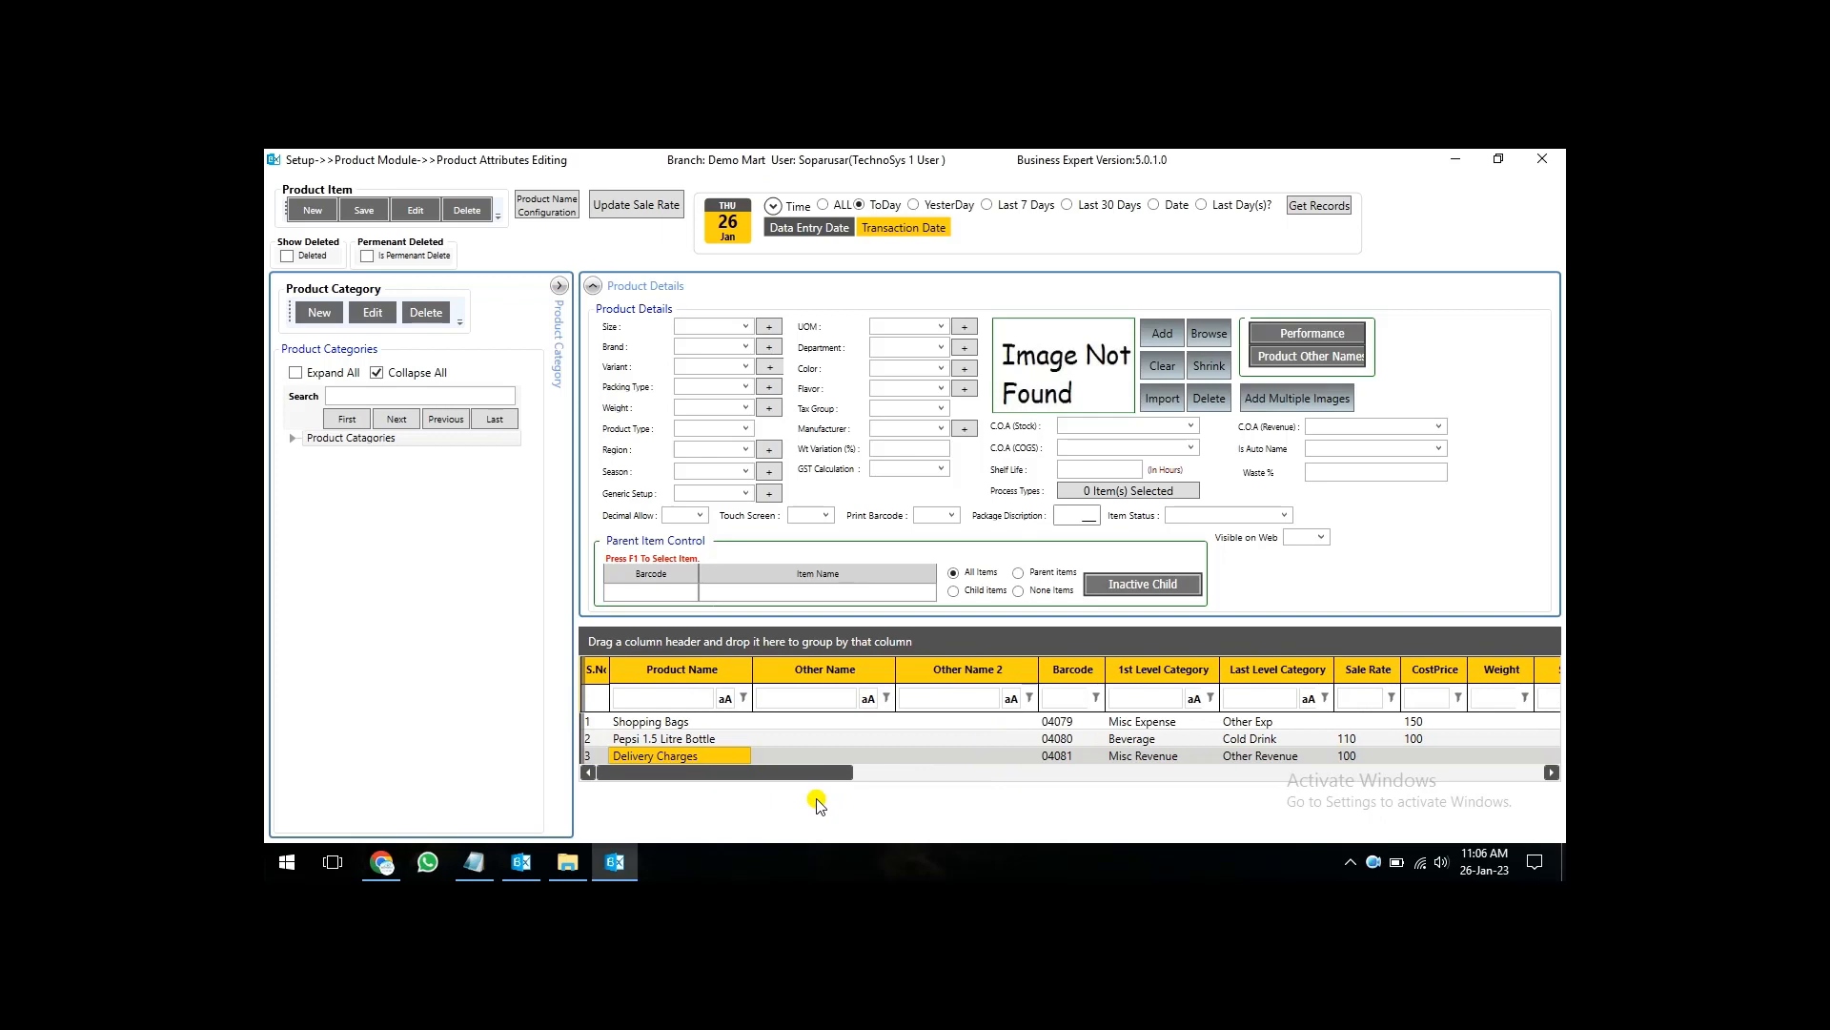
- Assign the Shopping Bags expense account as the C.O.A (Stock) of the Shopping Bags product and save it
click(707, 724)
drag(722, 777, 839, 777)
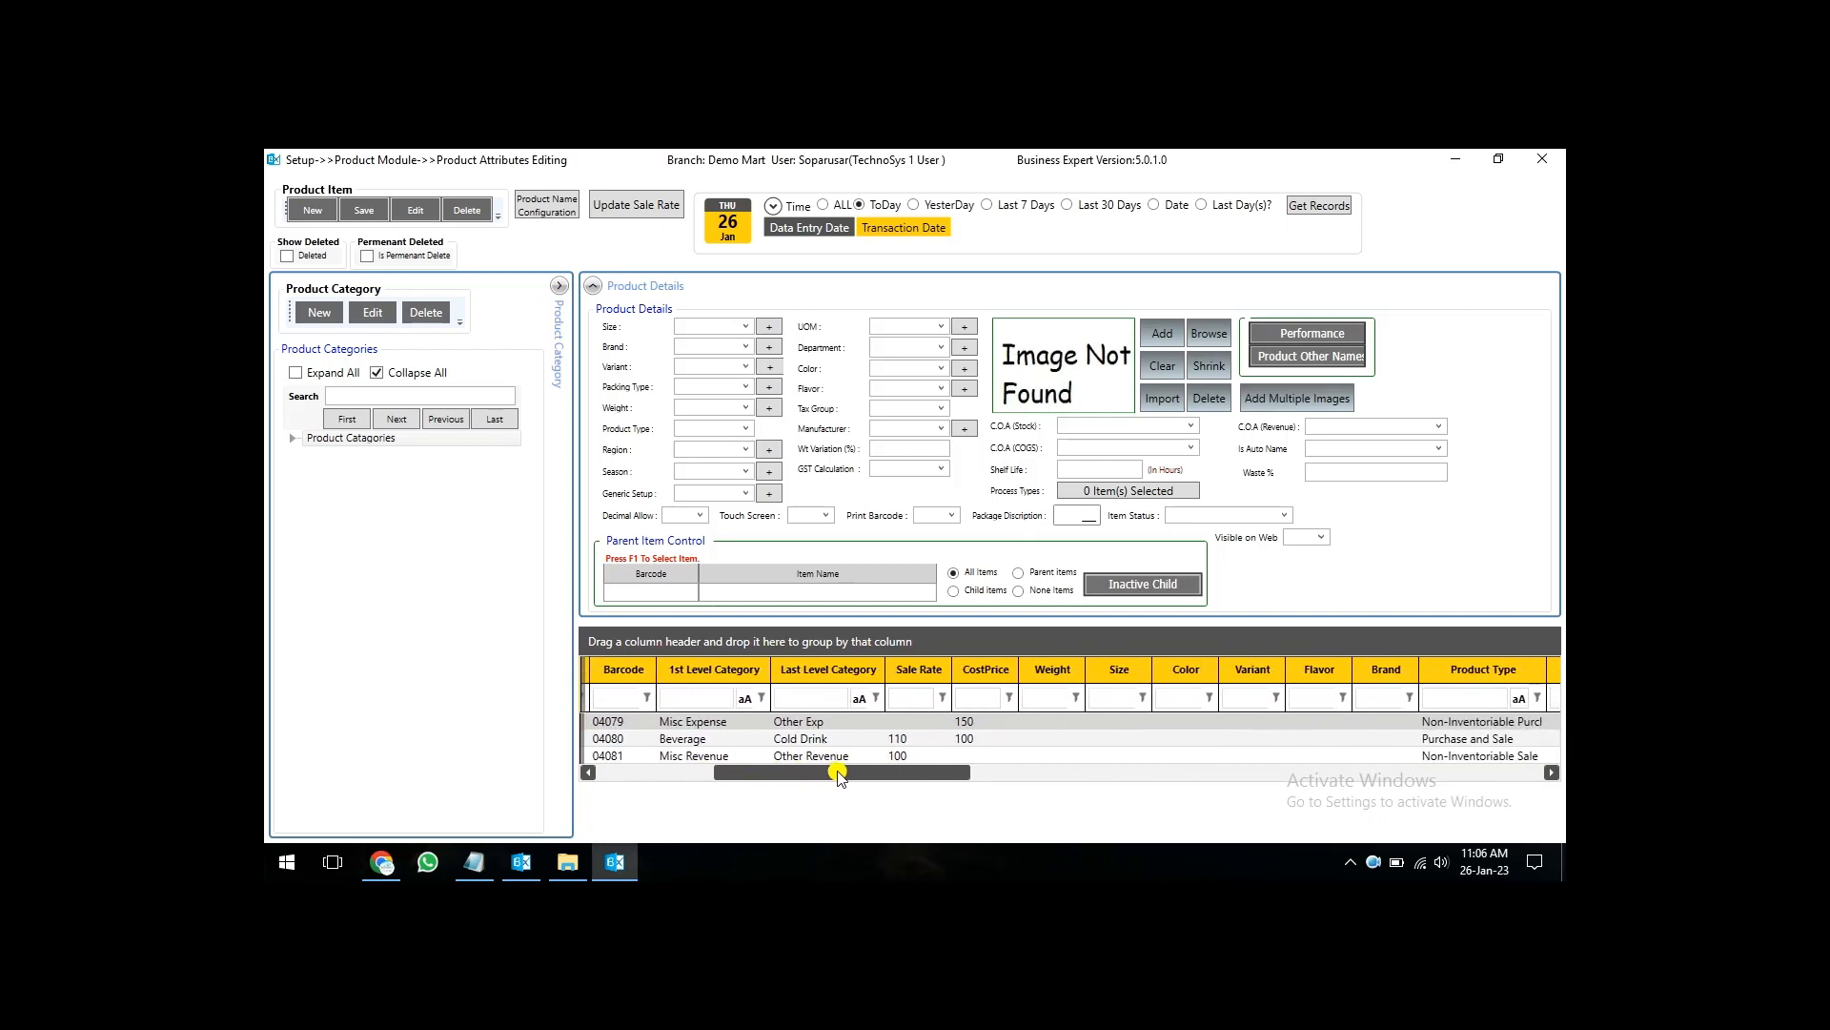
drag(838, 775, 721, 787)
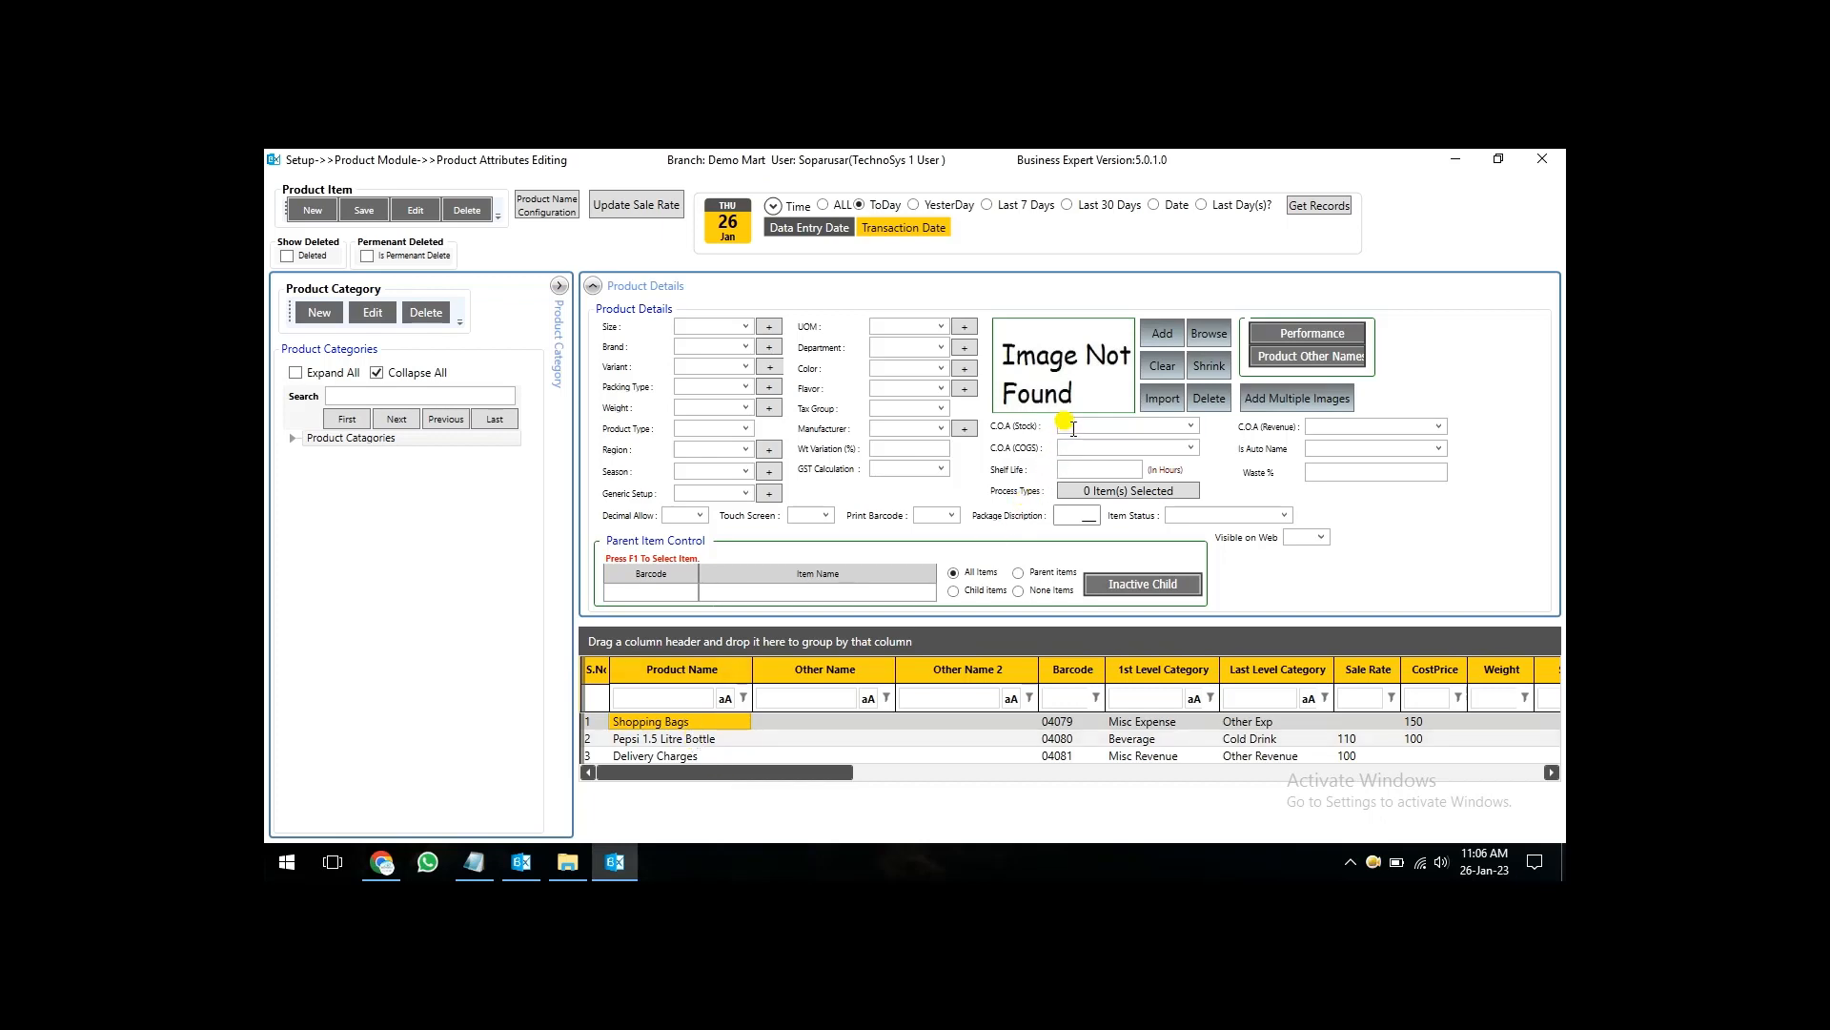
click(625, 728)
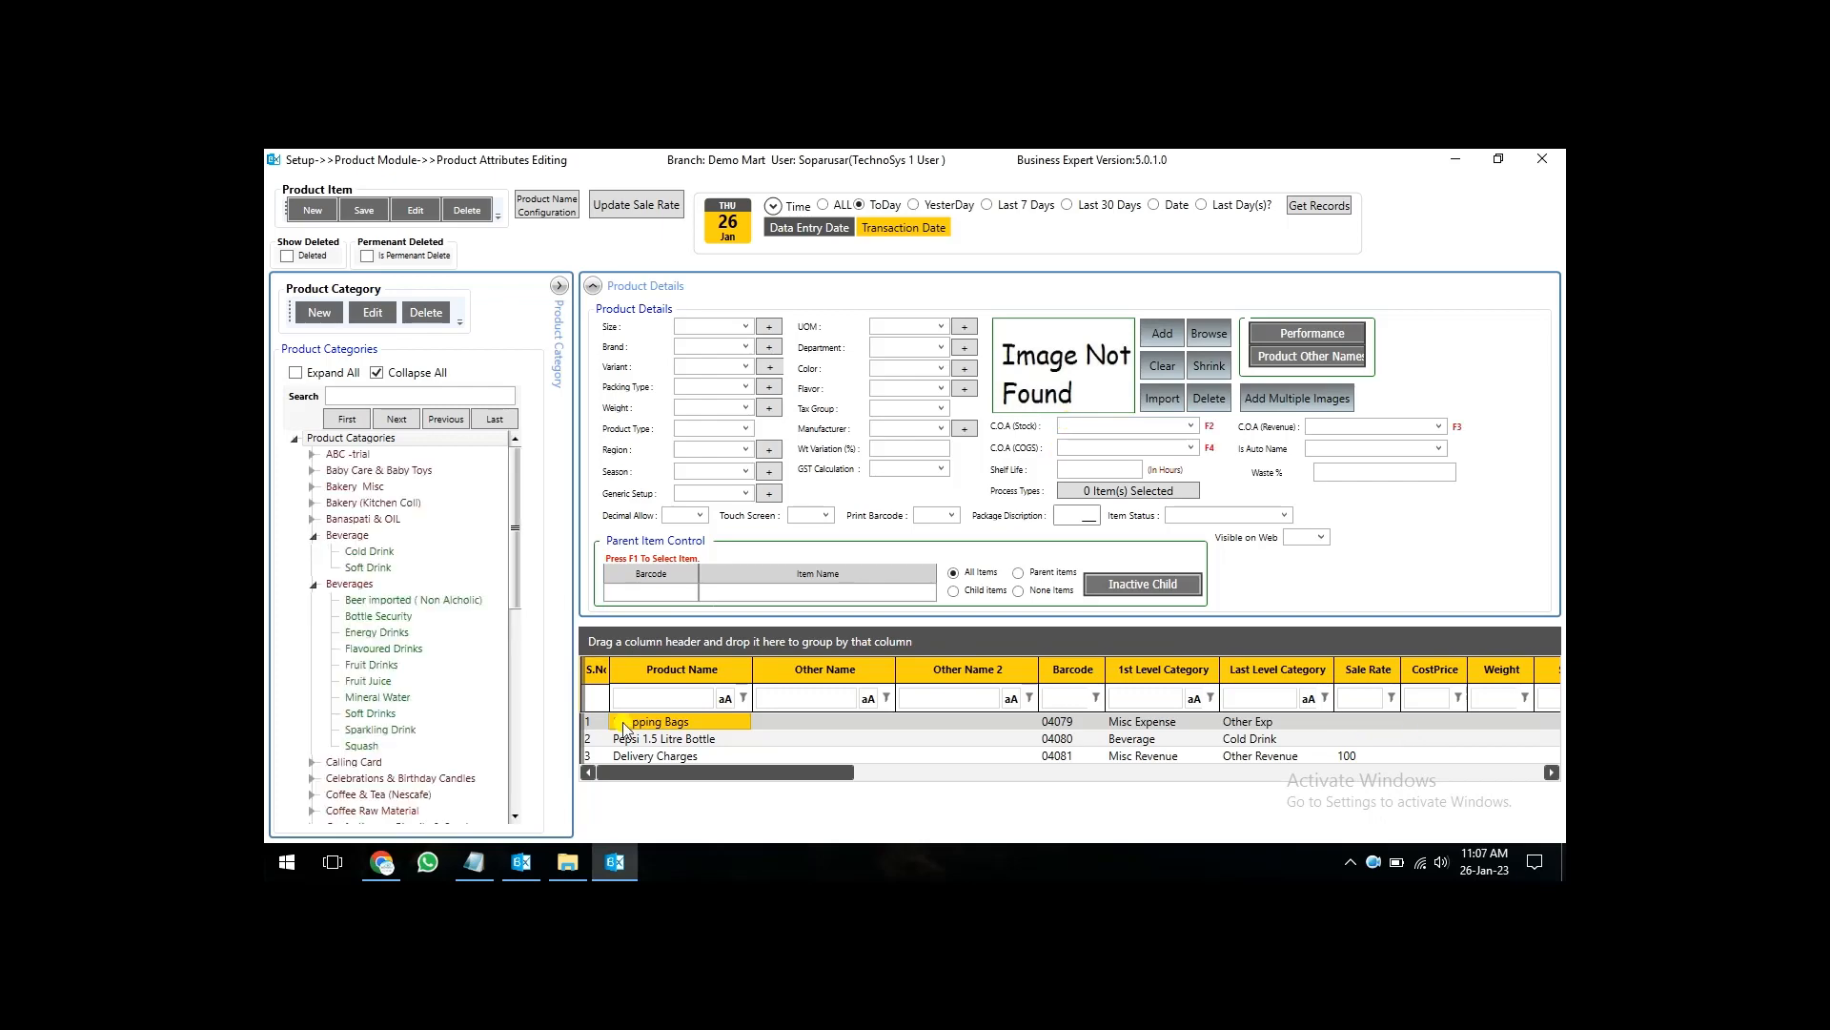
click(1122, 425)
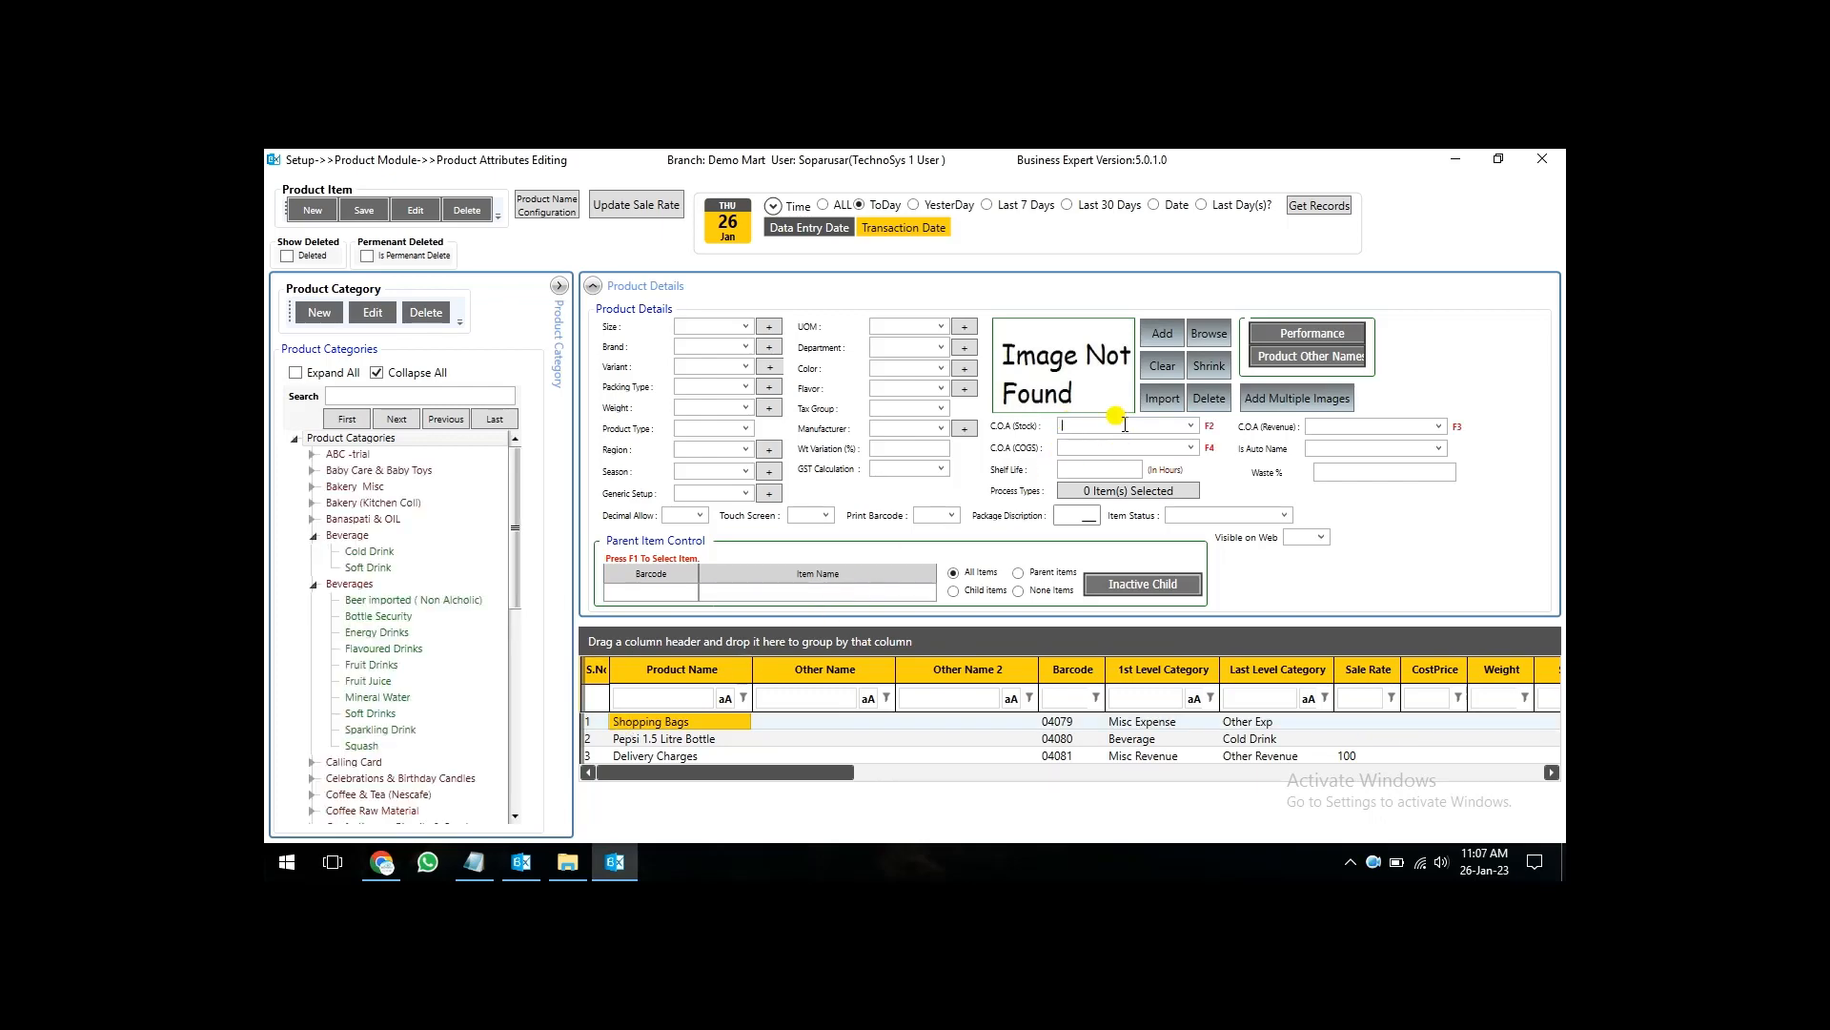
key(F2)
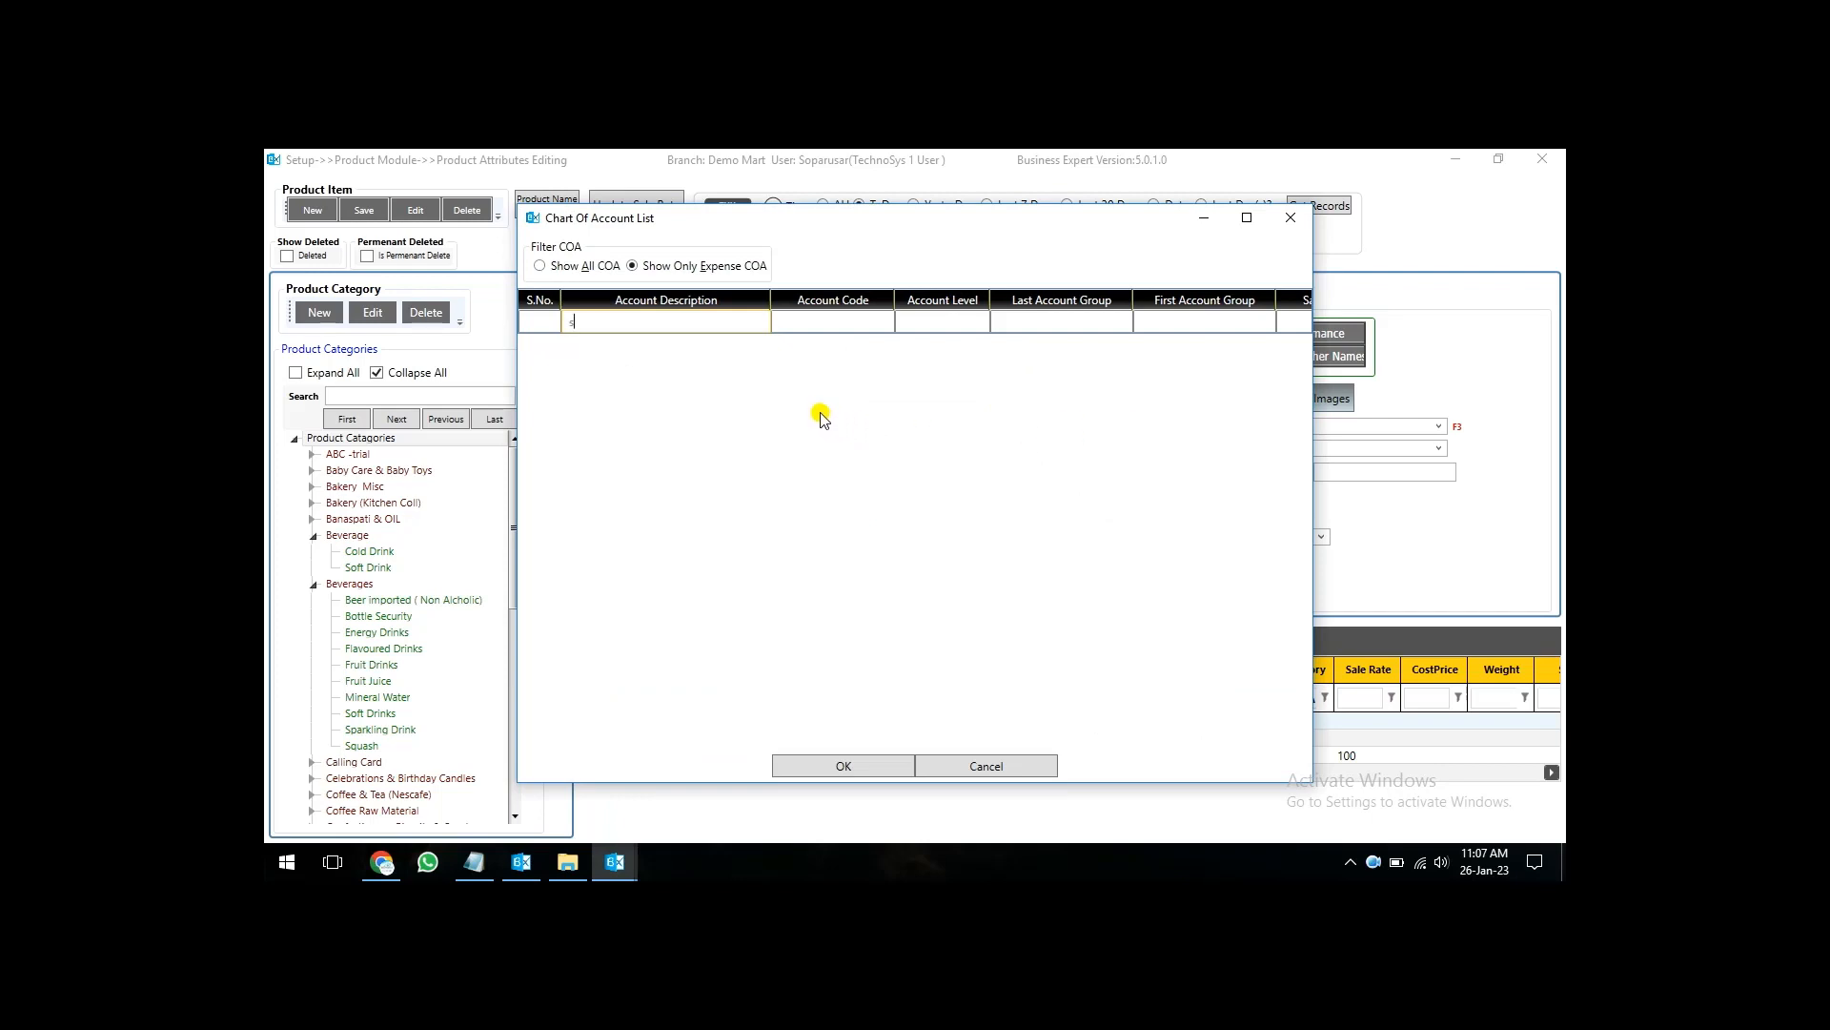
text(shpp)
key(BackSpace)
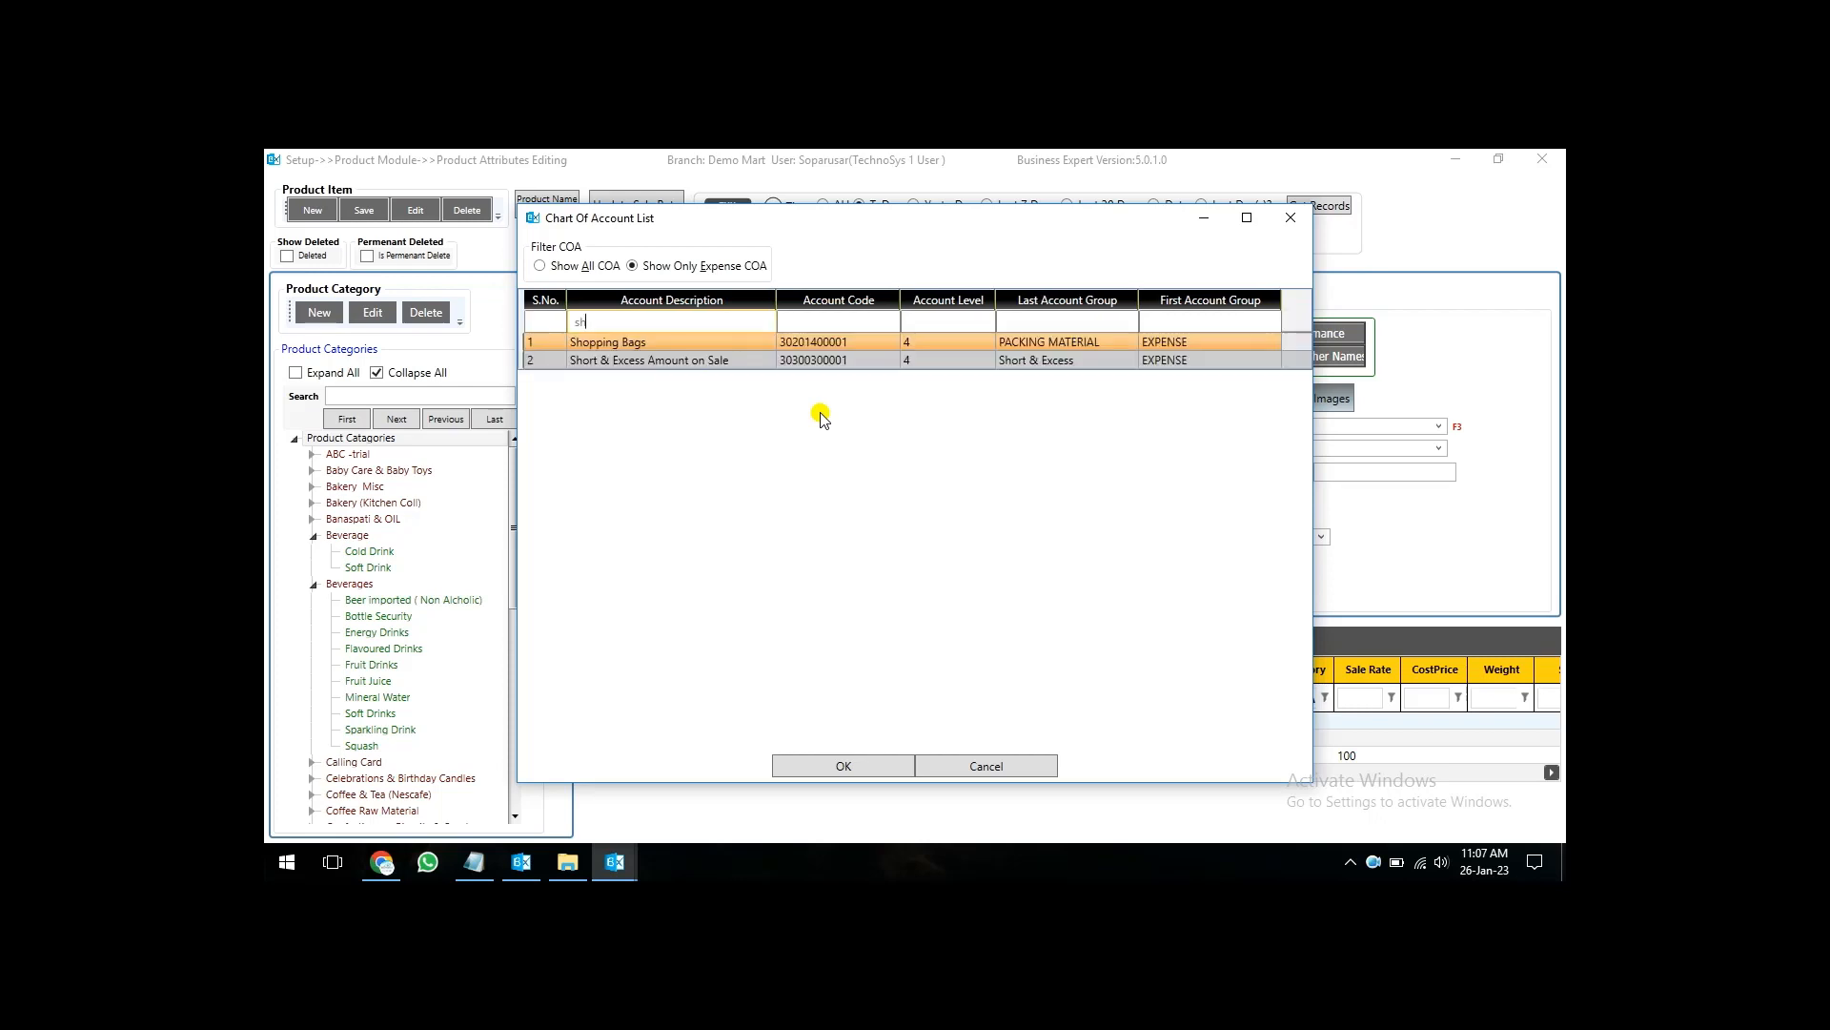
key(Down)
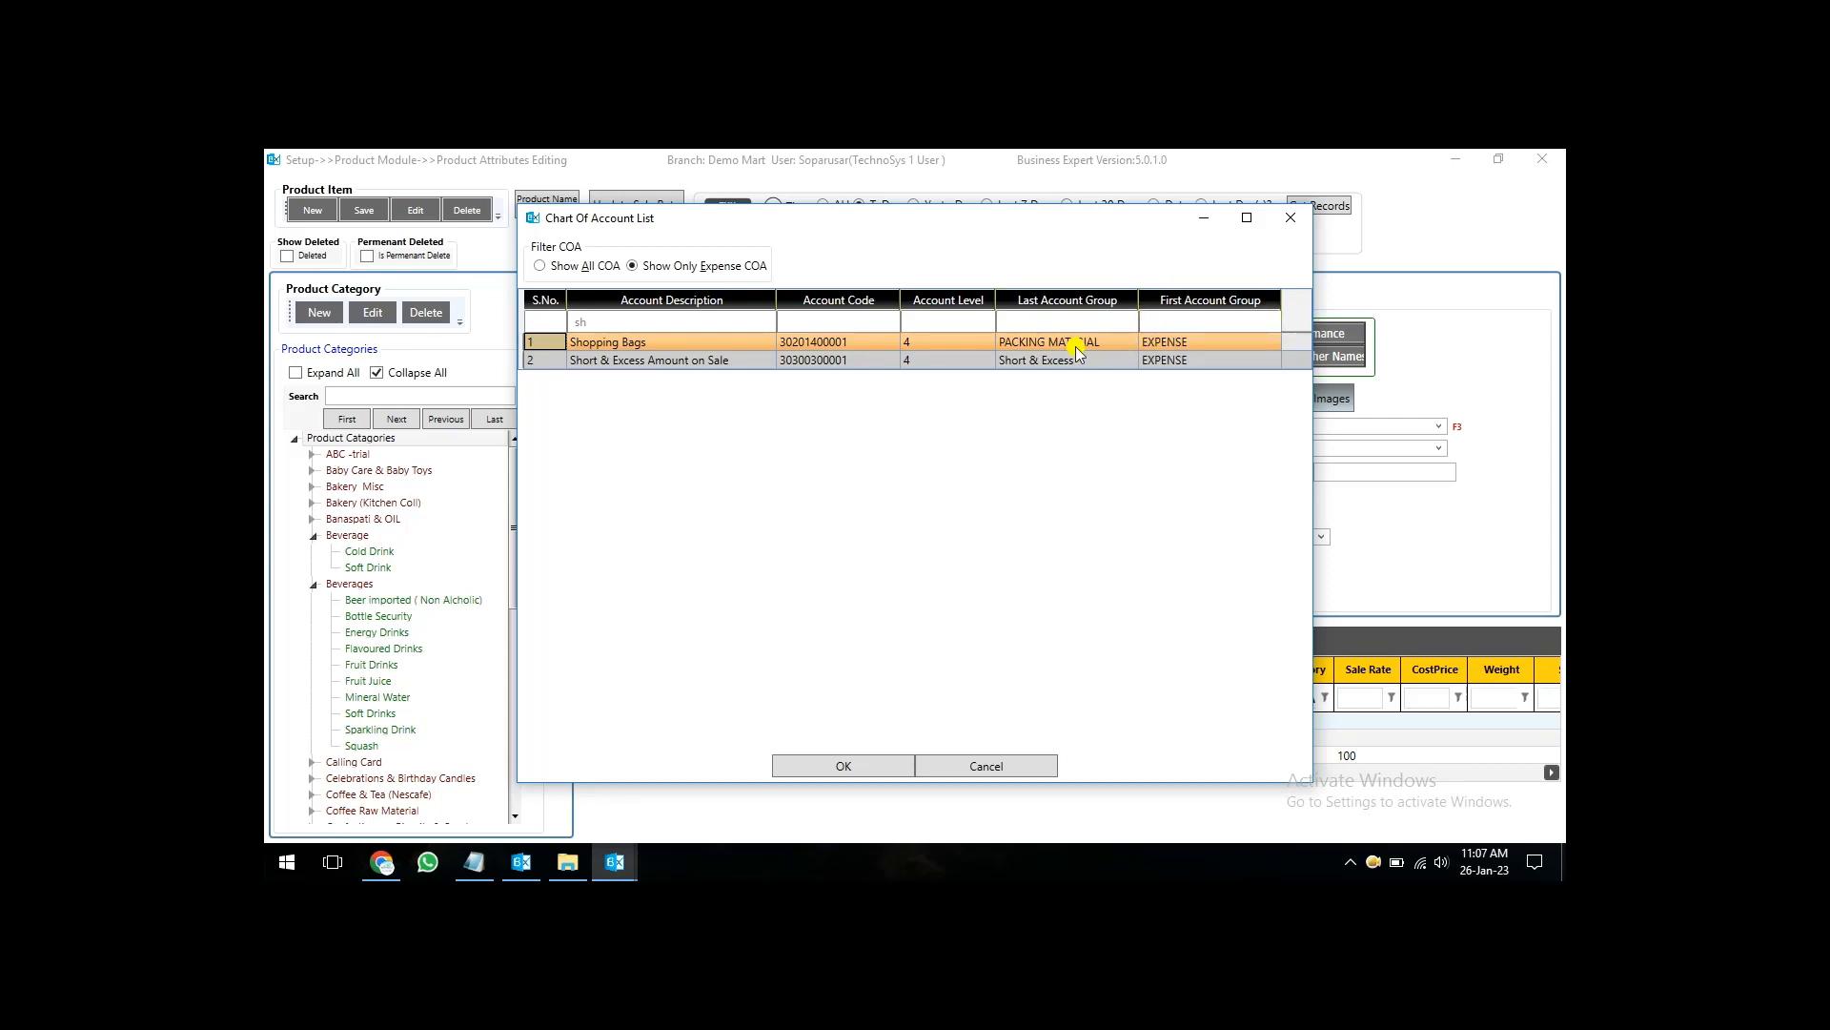
double_click(658, 349)
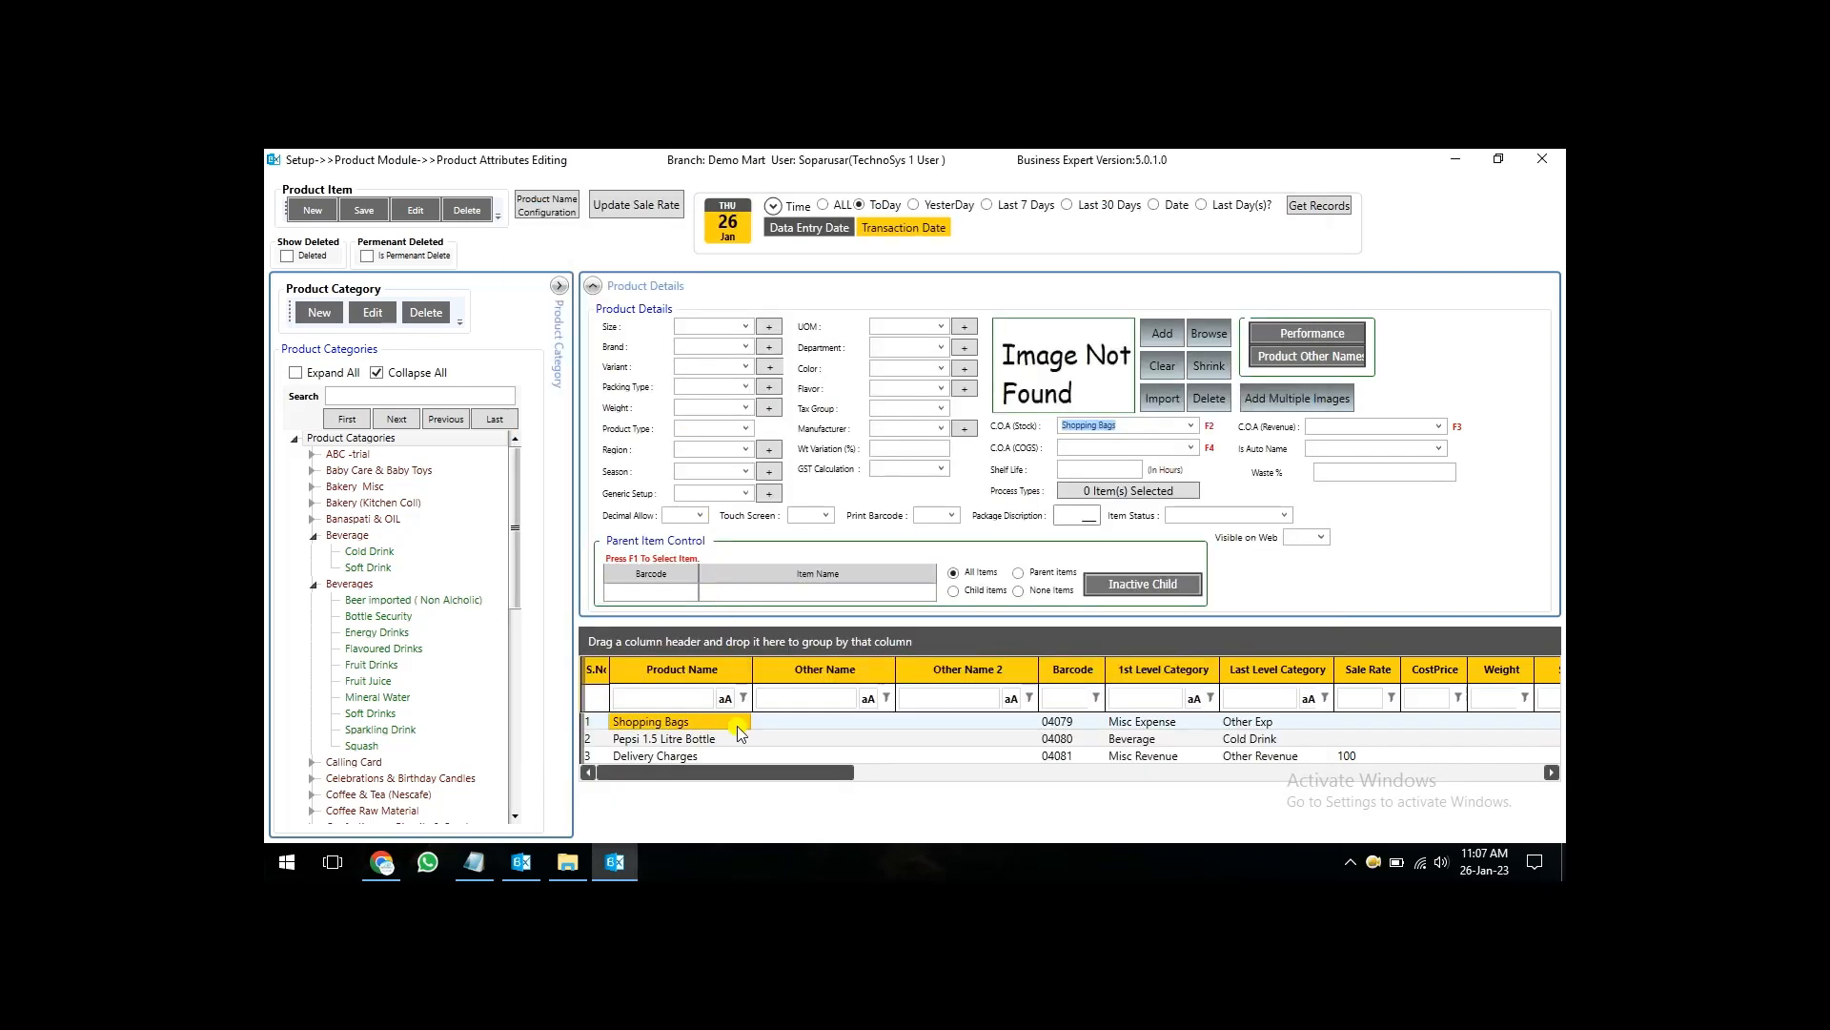
key(ctrl+s)
key(Return)
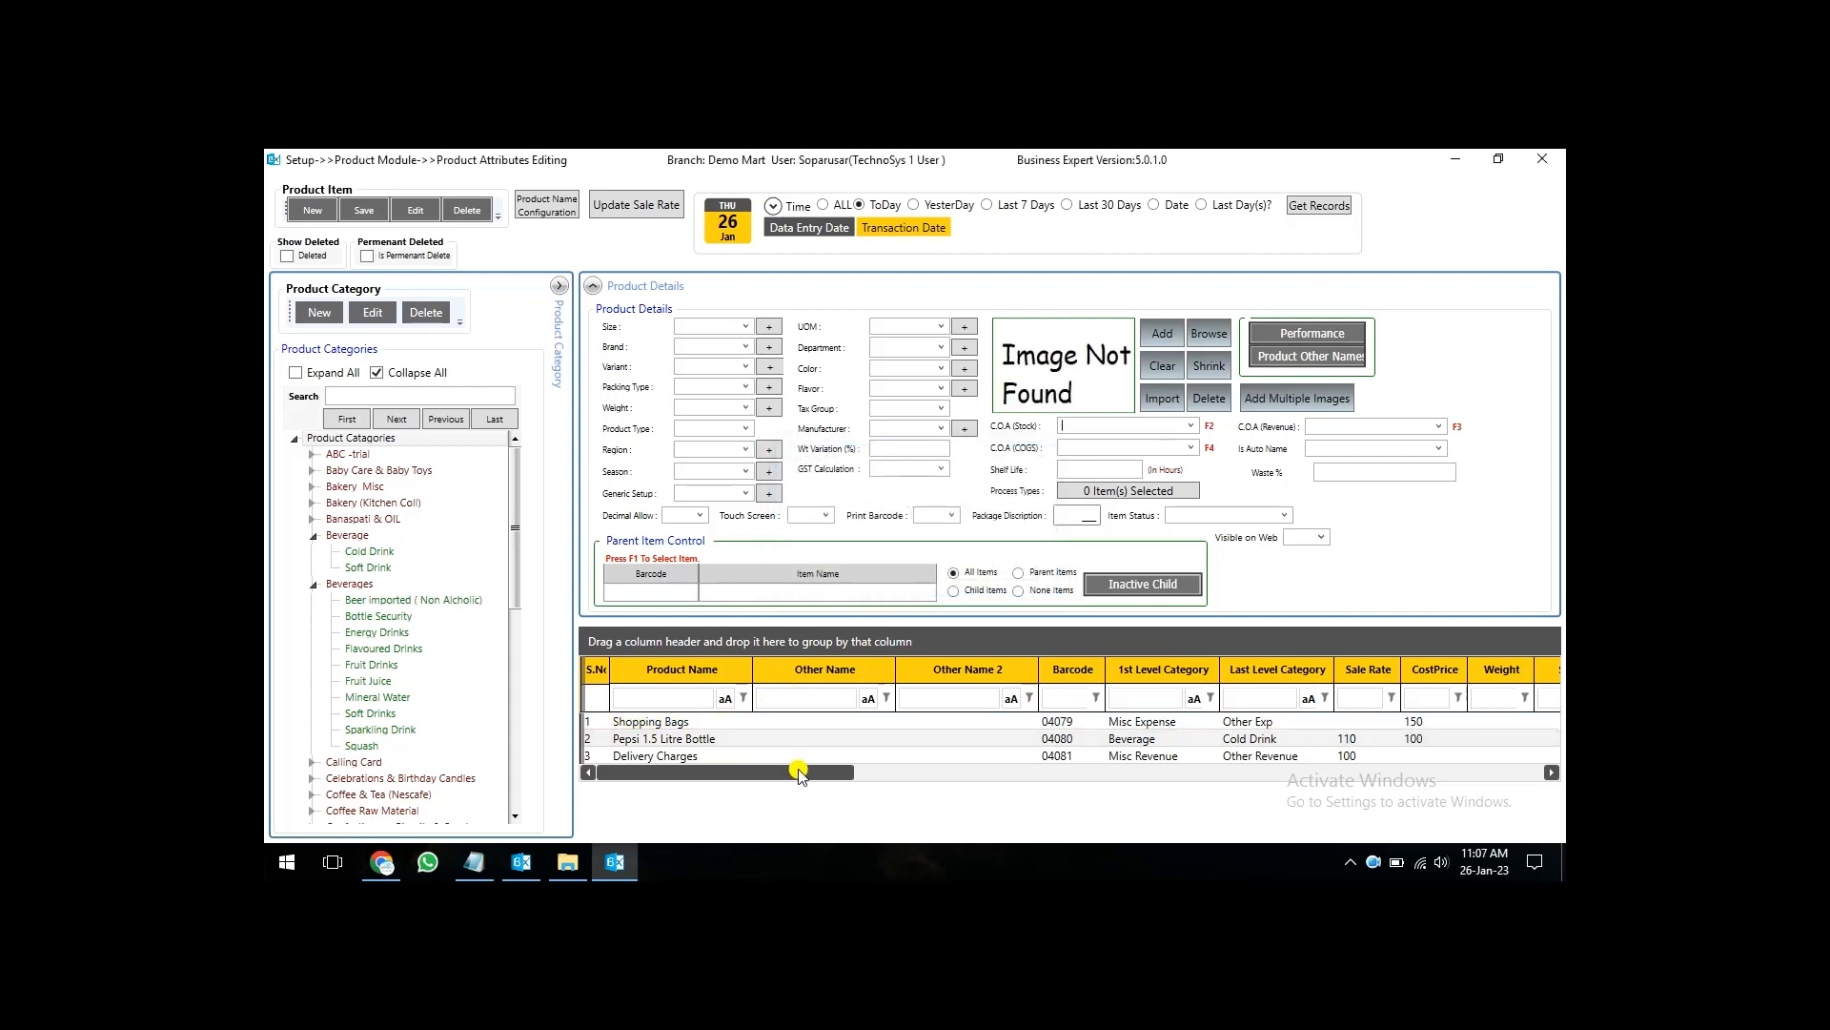
- Assign the Product Inventory account from the full chart of accounts as Pepsi 1.5 Litre Bottle's C.O.A (Stock), and save it
mouse_move(799, 772)
mouse_down()
mouse_move(1159, 772)
mouse_move(800, 784)
mouse_up()
click(703, 742)
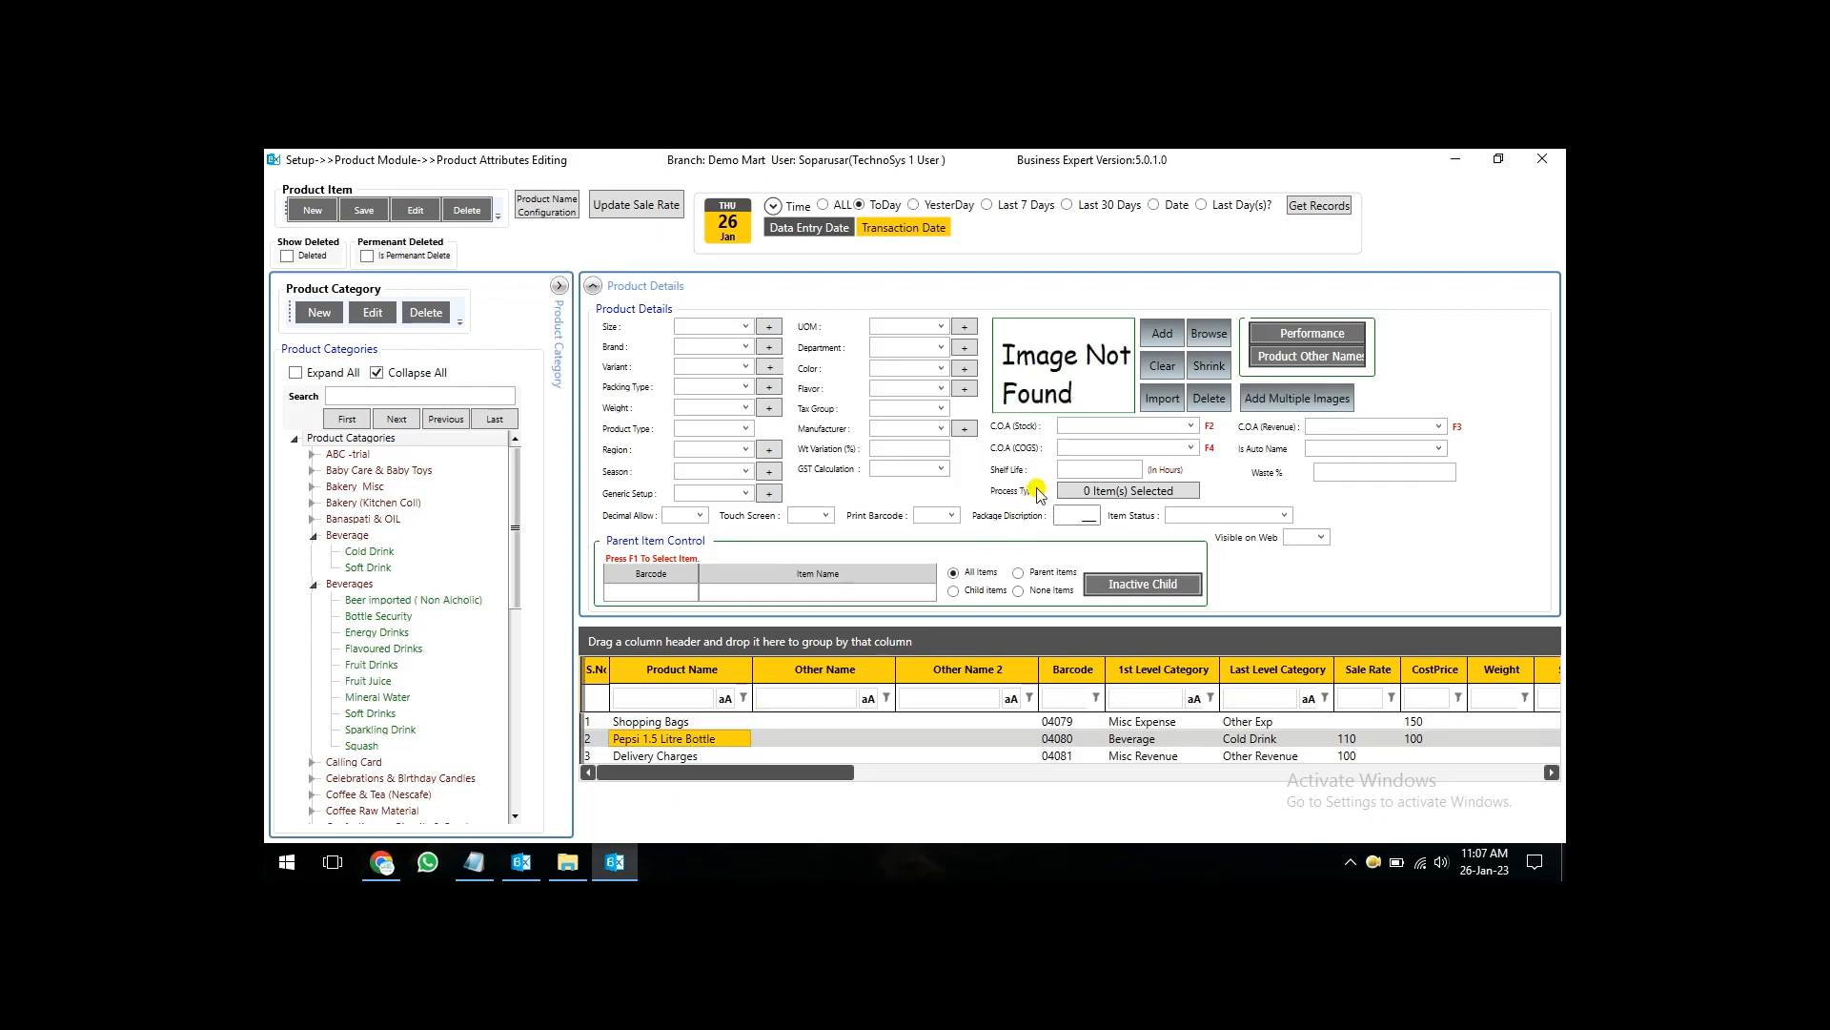
click(1082, 437)
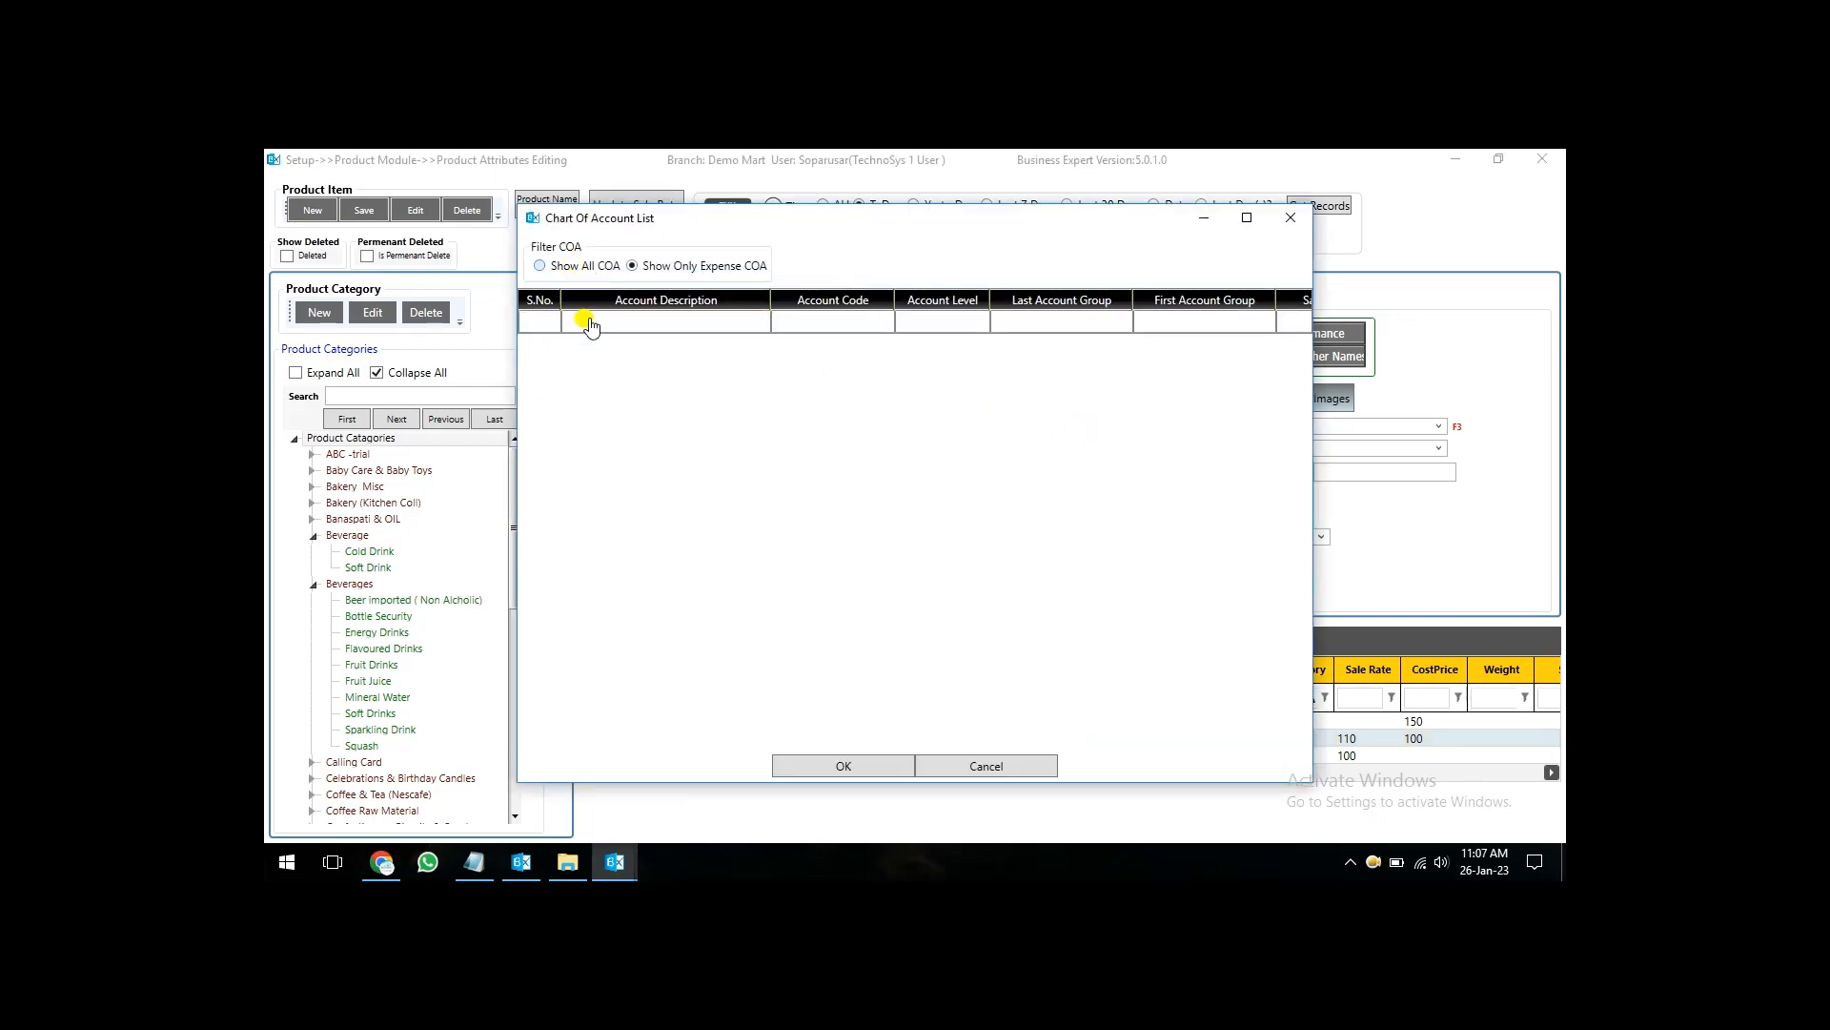
click(539, 265)
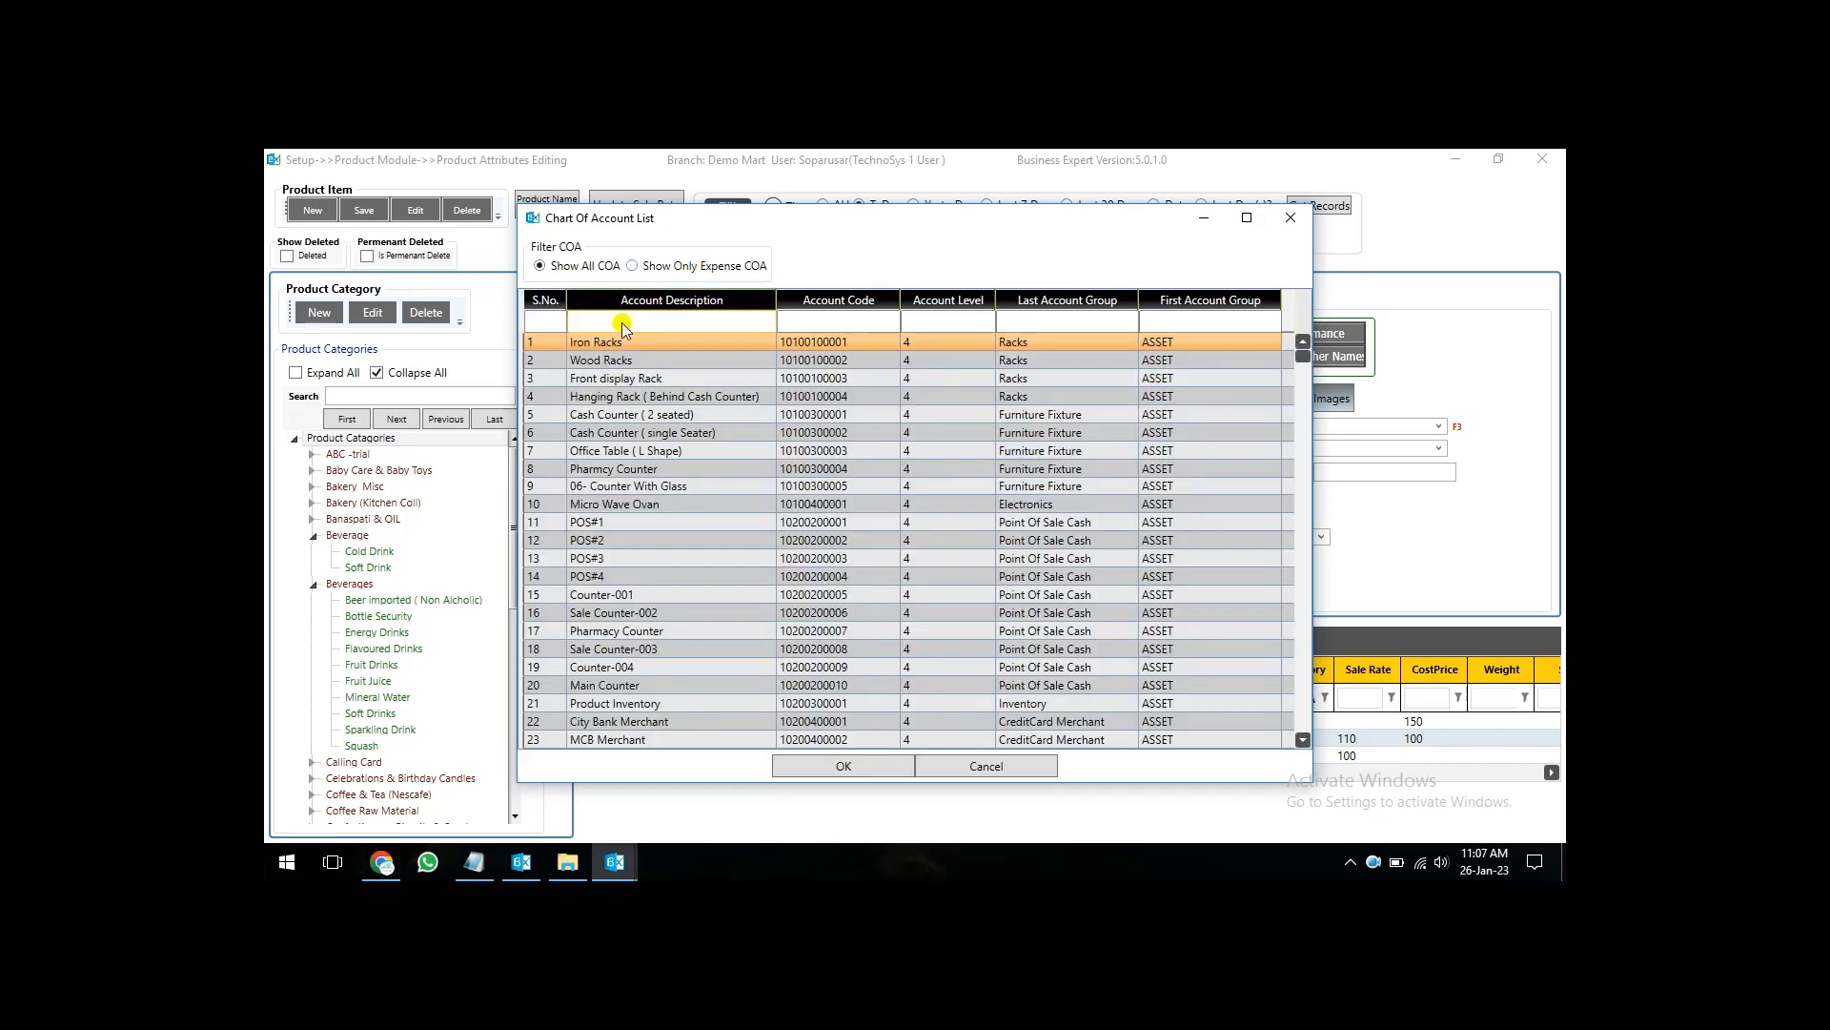
text(inventp)
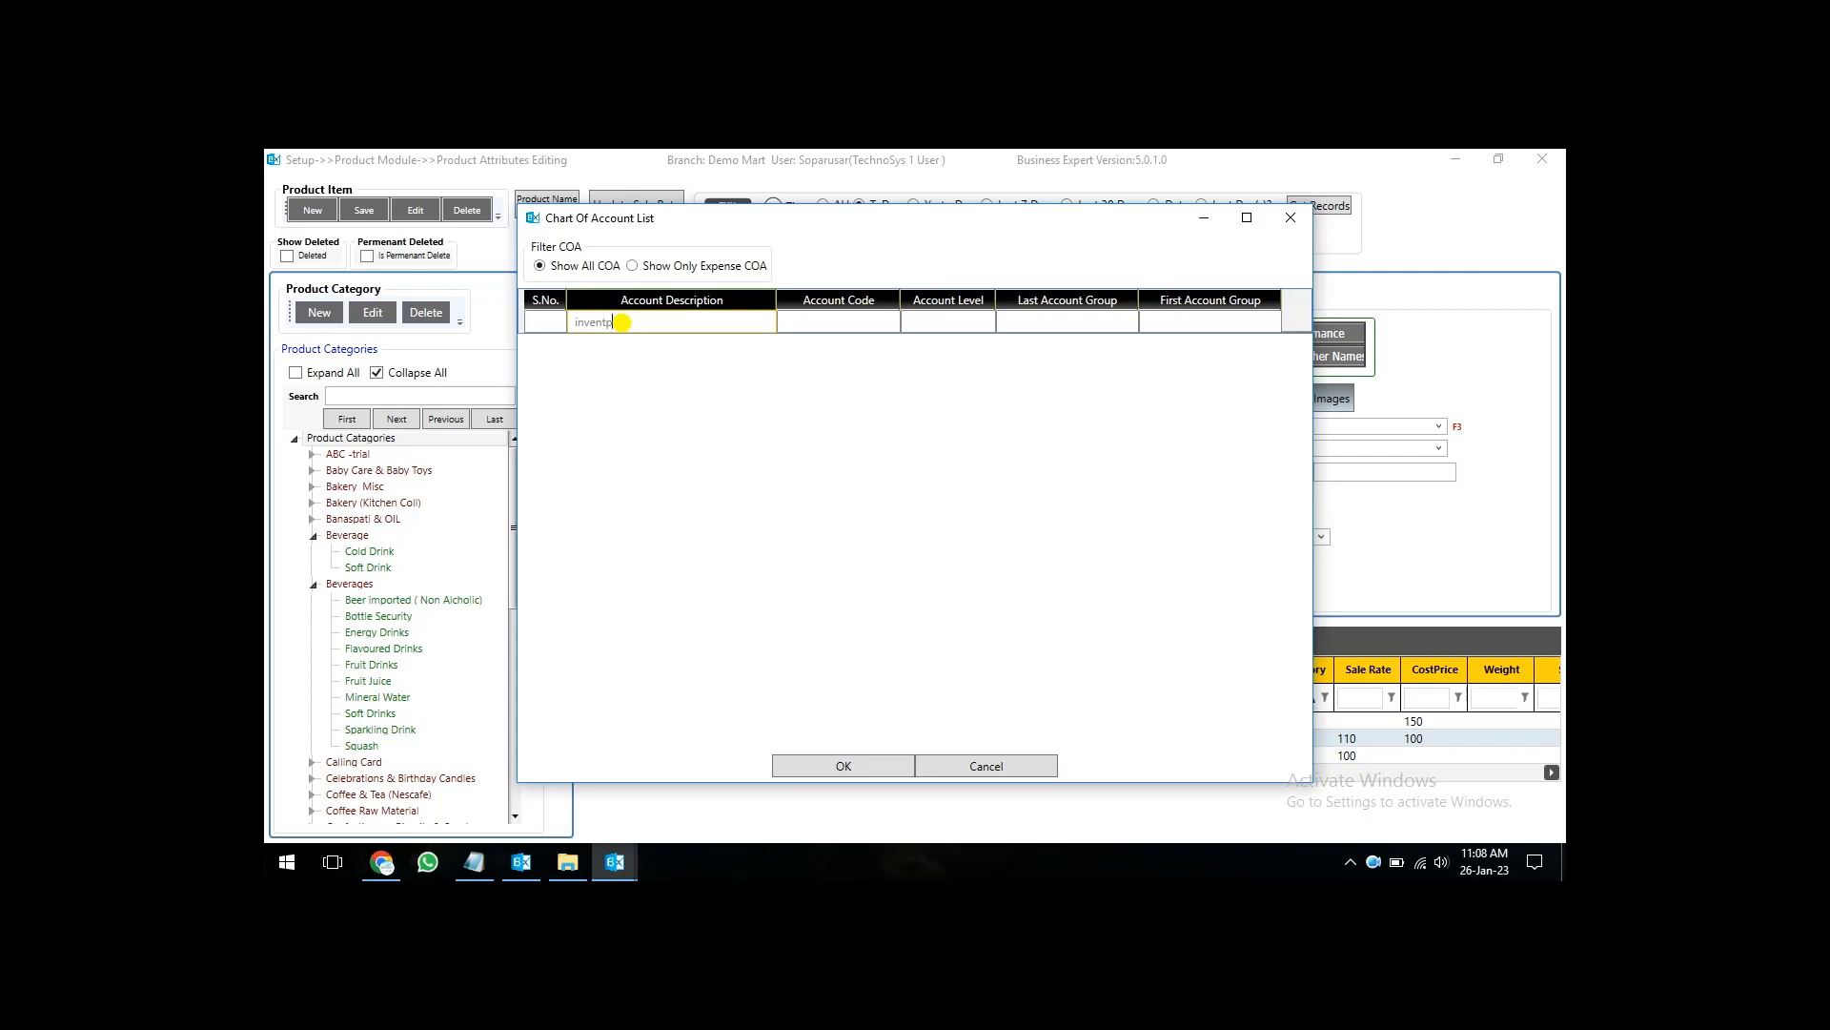
key(BackSpace)
text(ory)
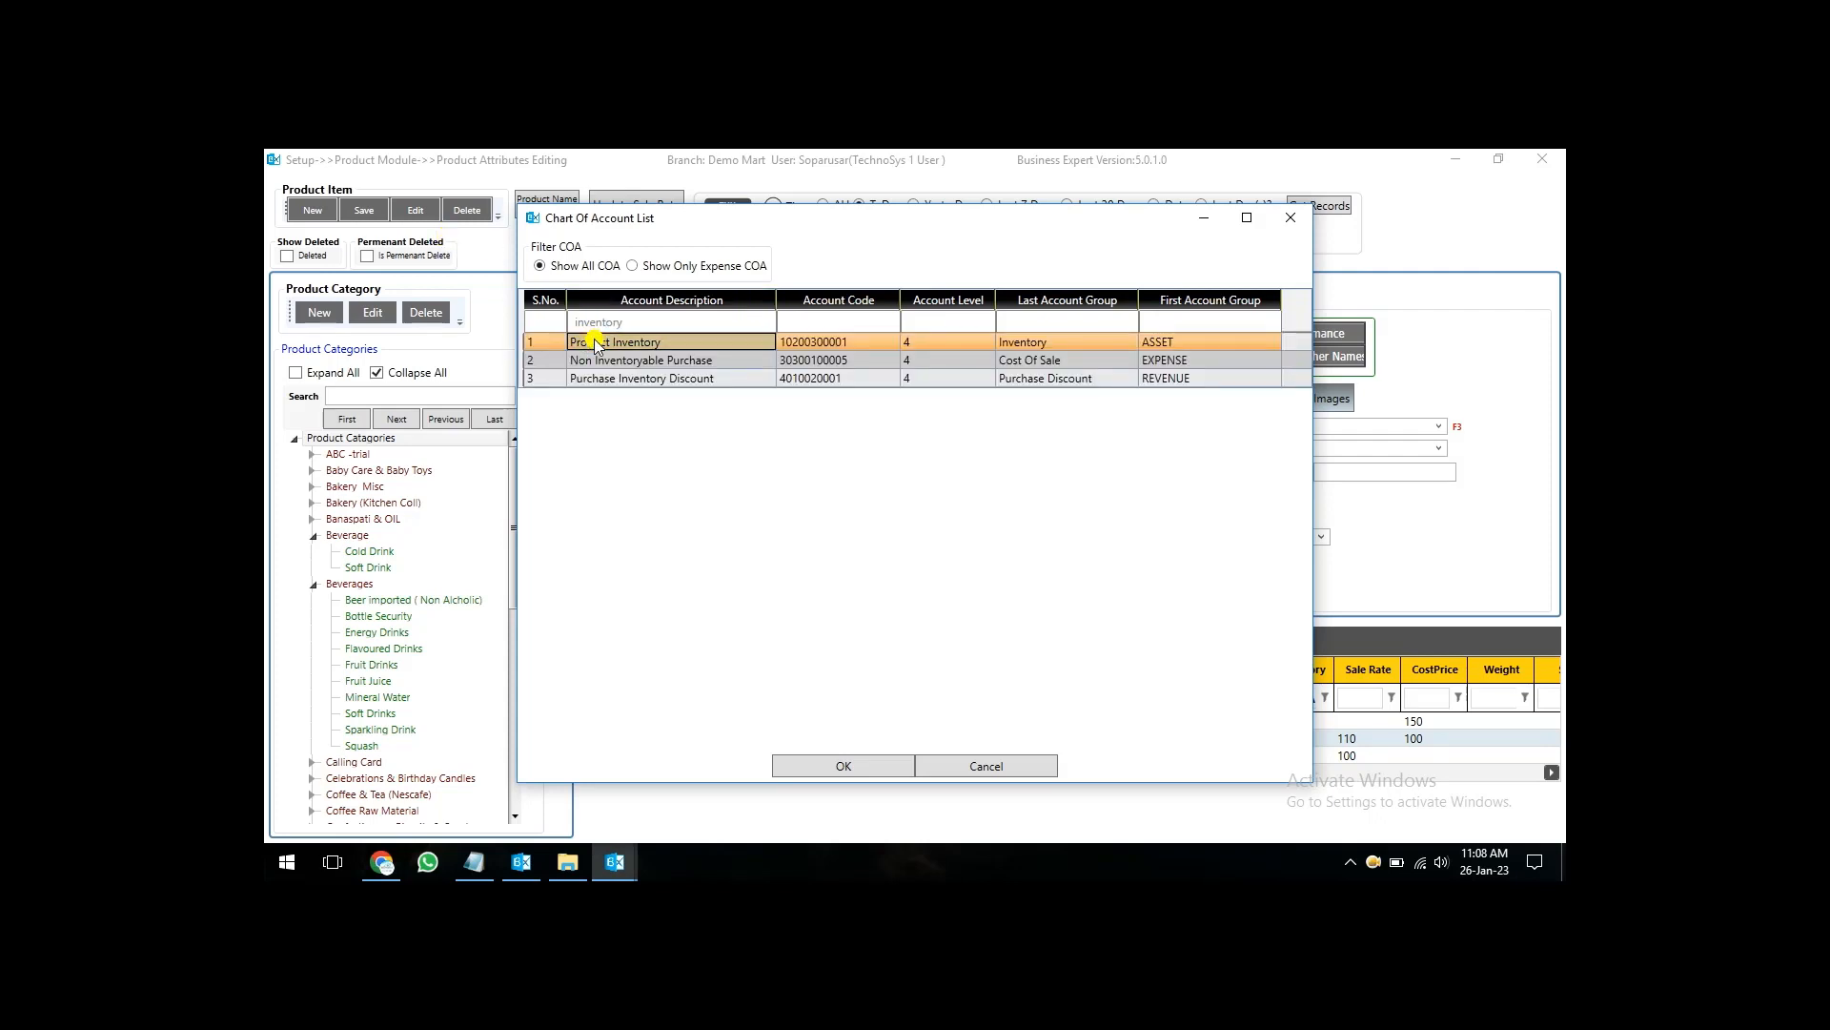
double_click(585, 342)
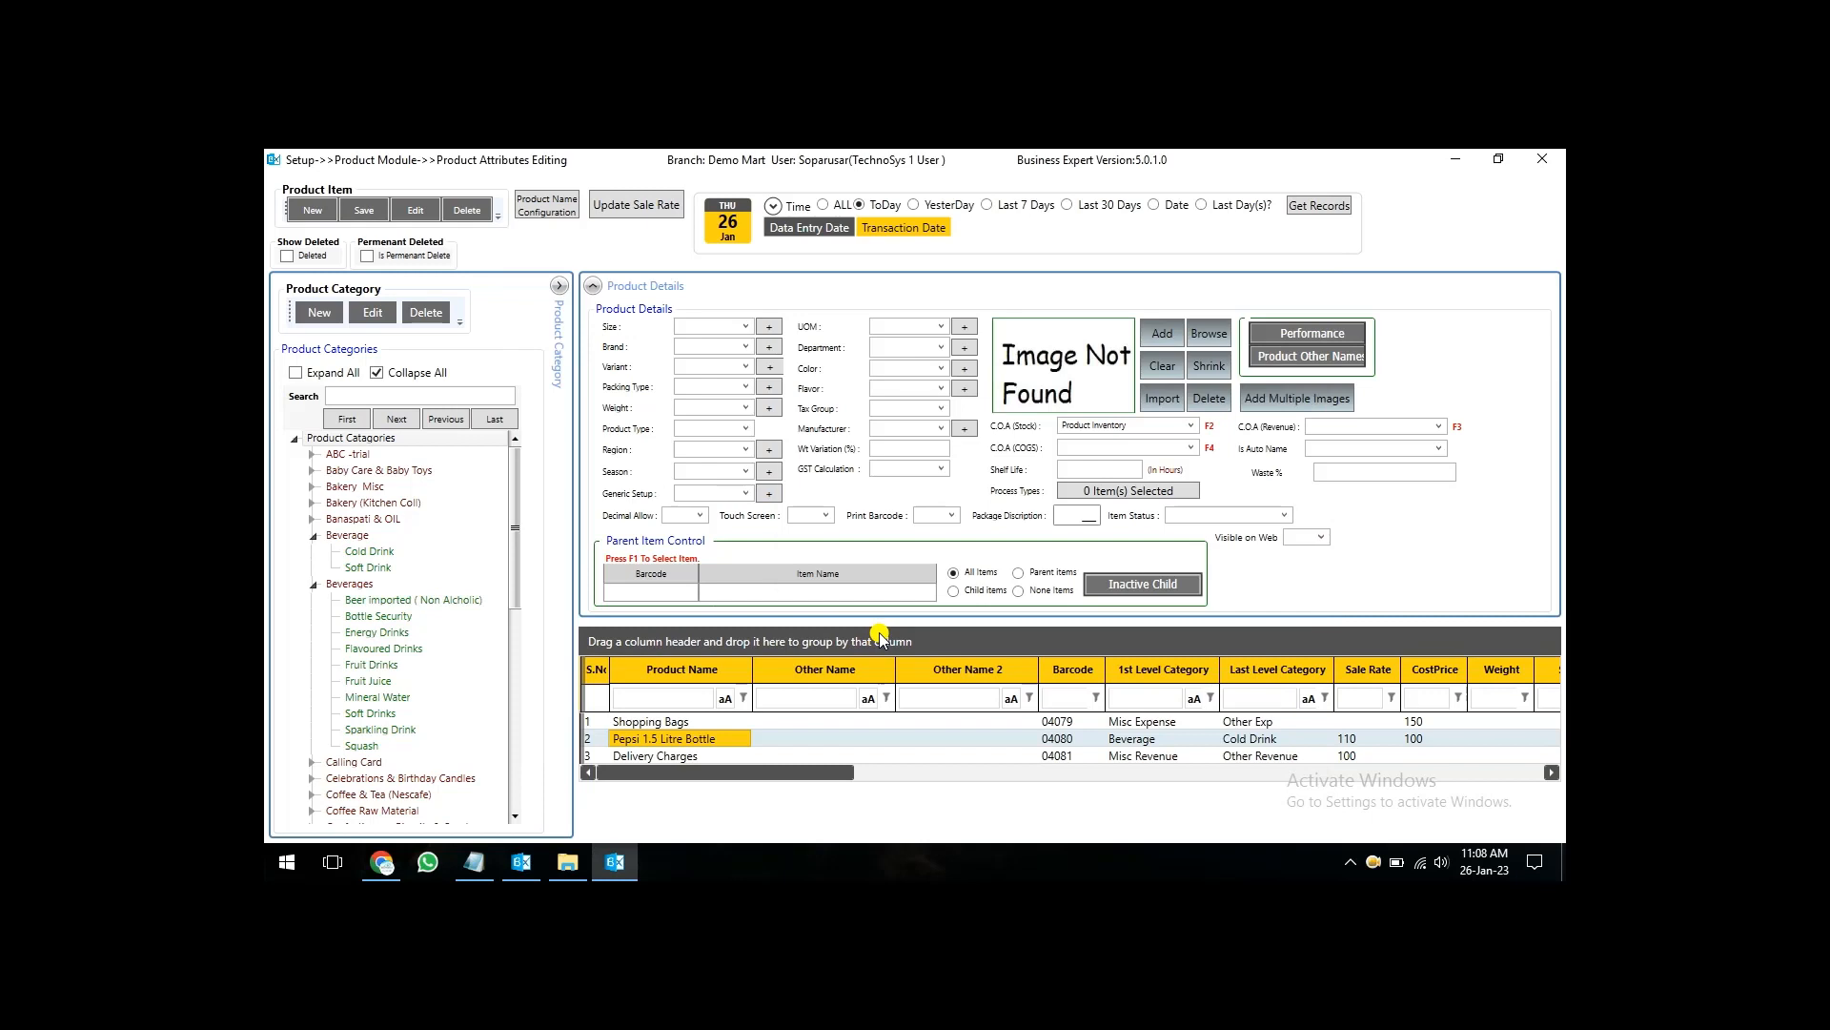
key(ctrl+s)
key(Return)
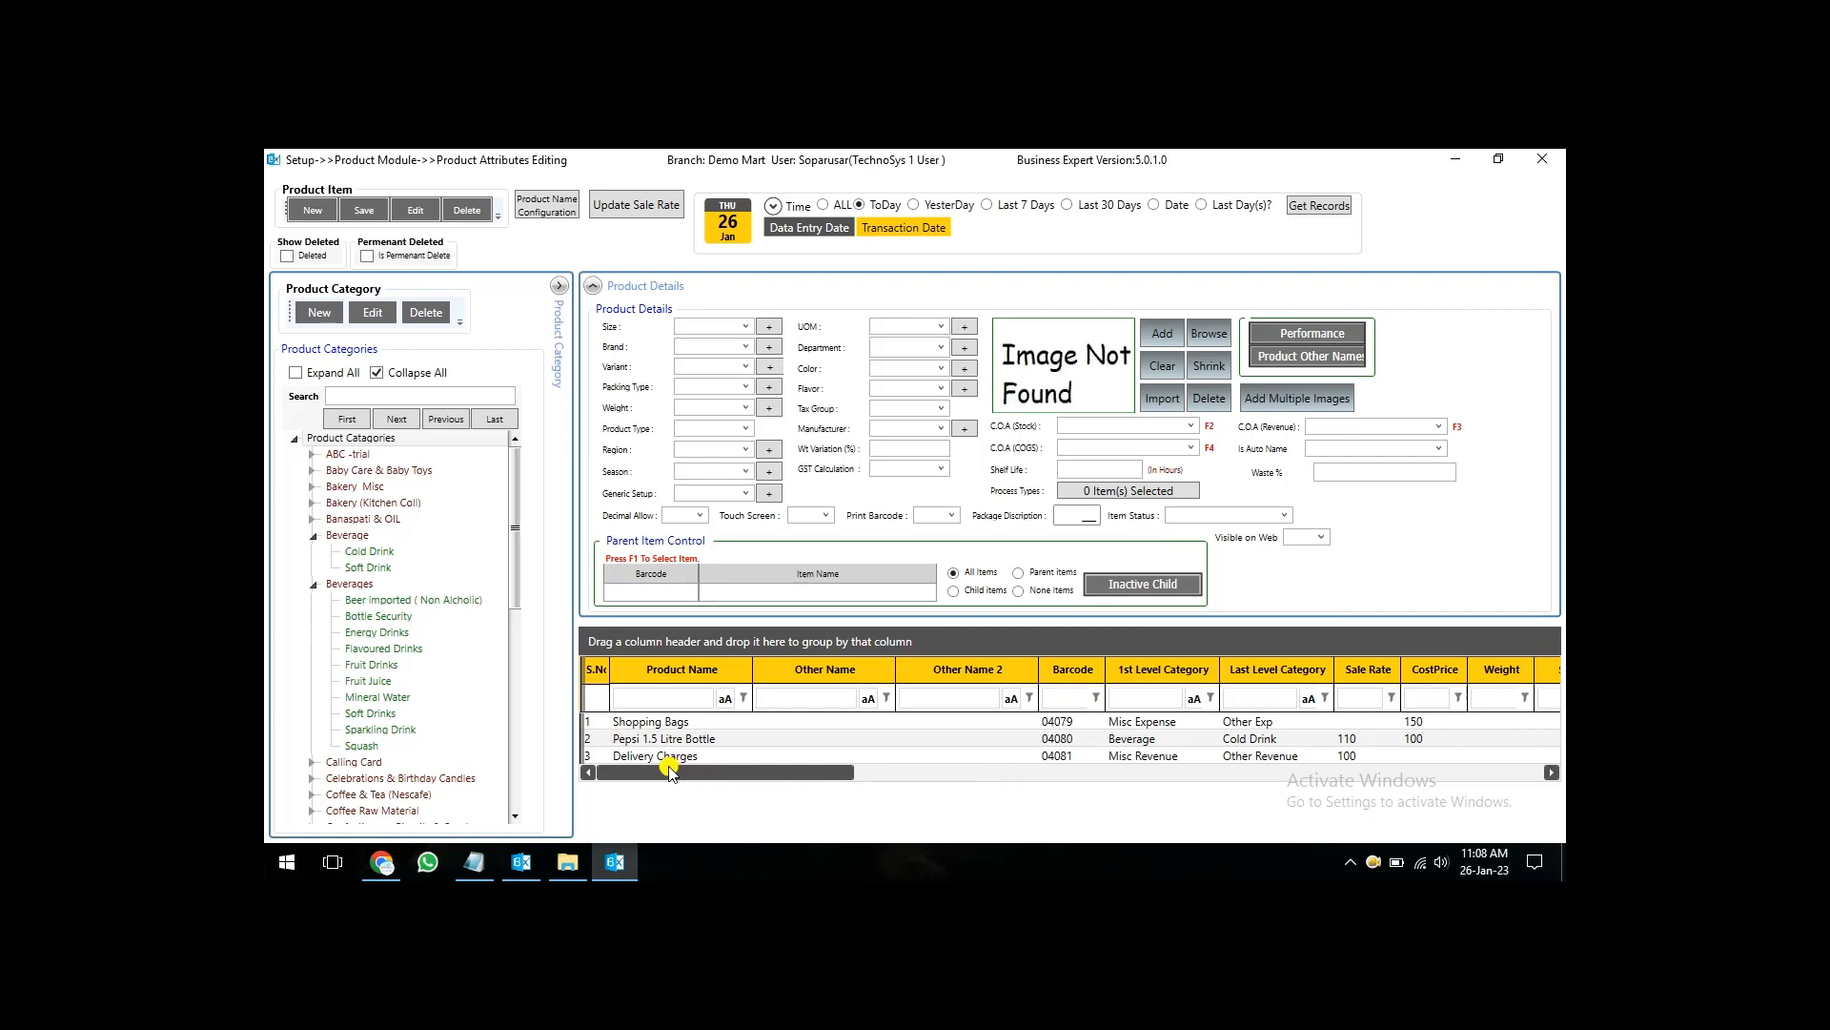
- Assign the Delivery Charges account from the full chart of accounts as the Delivery Charges product's C.O.A (Revenue), and save it
drag(674, 771, 826, 776)
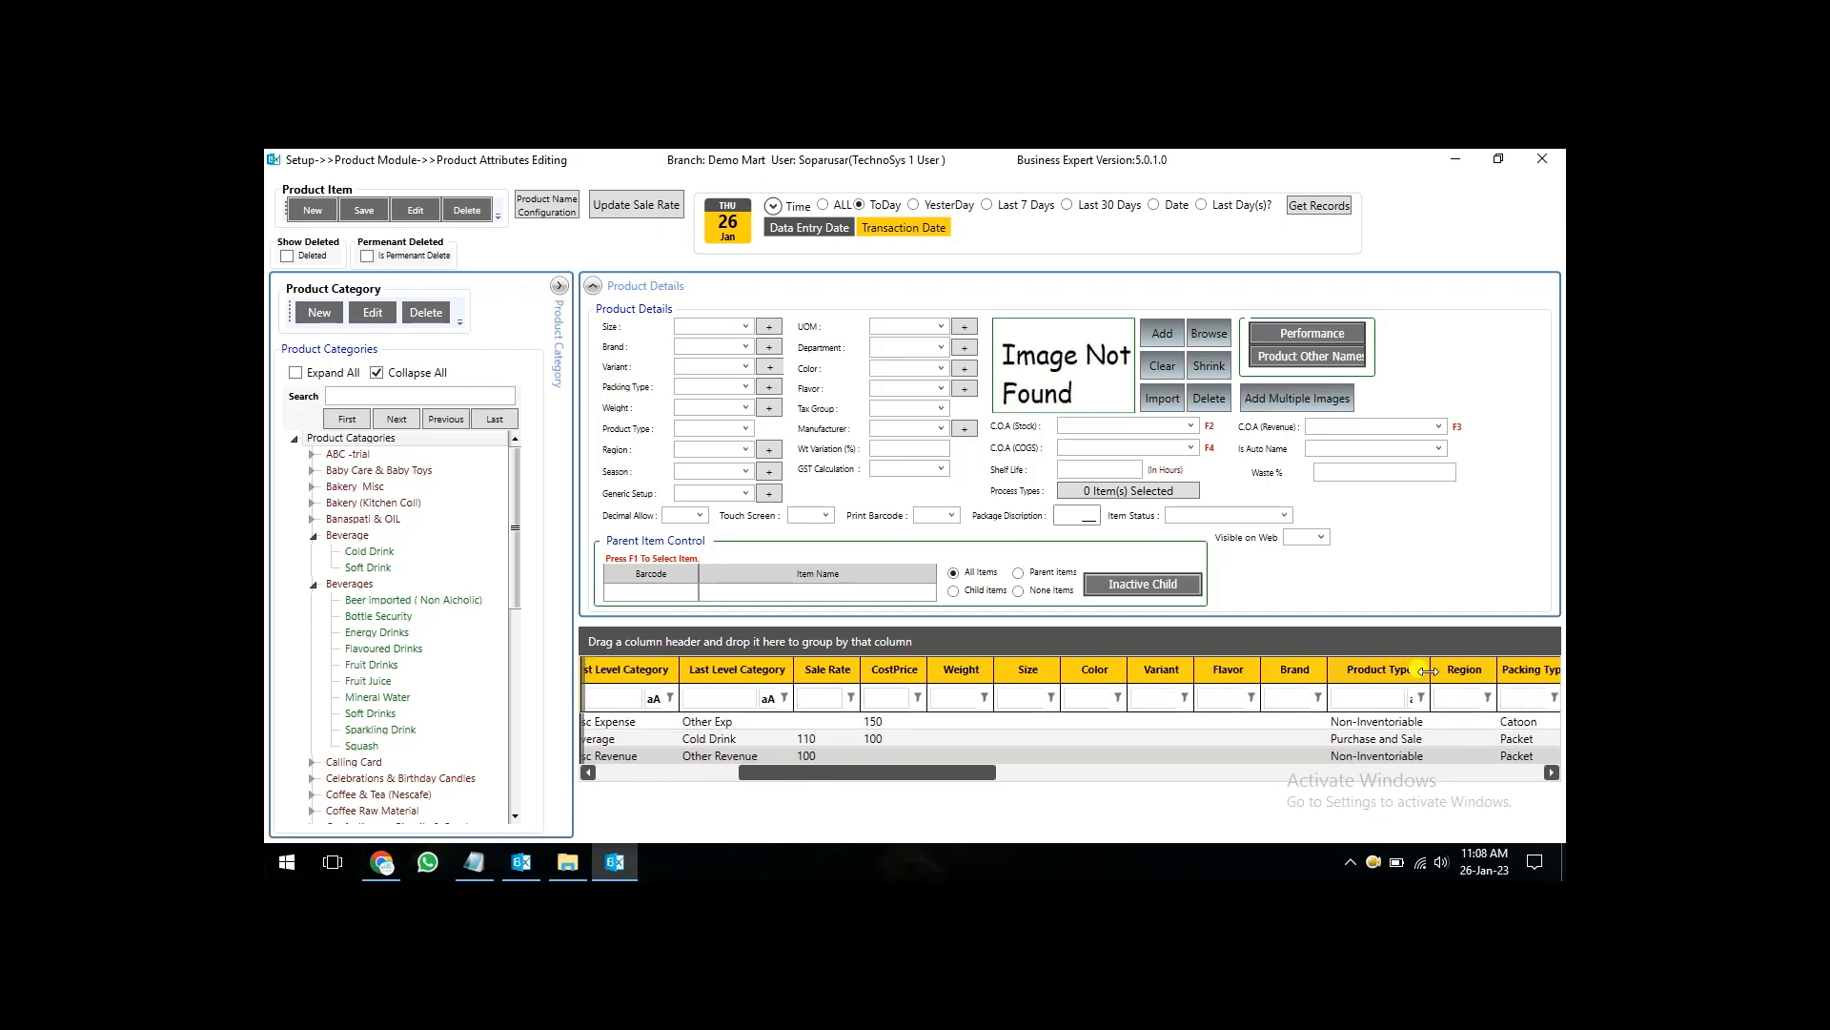
drag(1427, 671, 1480, 671)
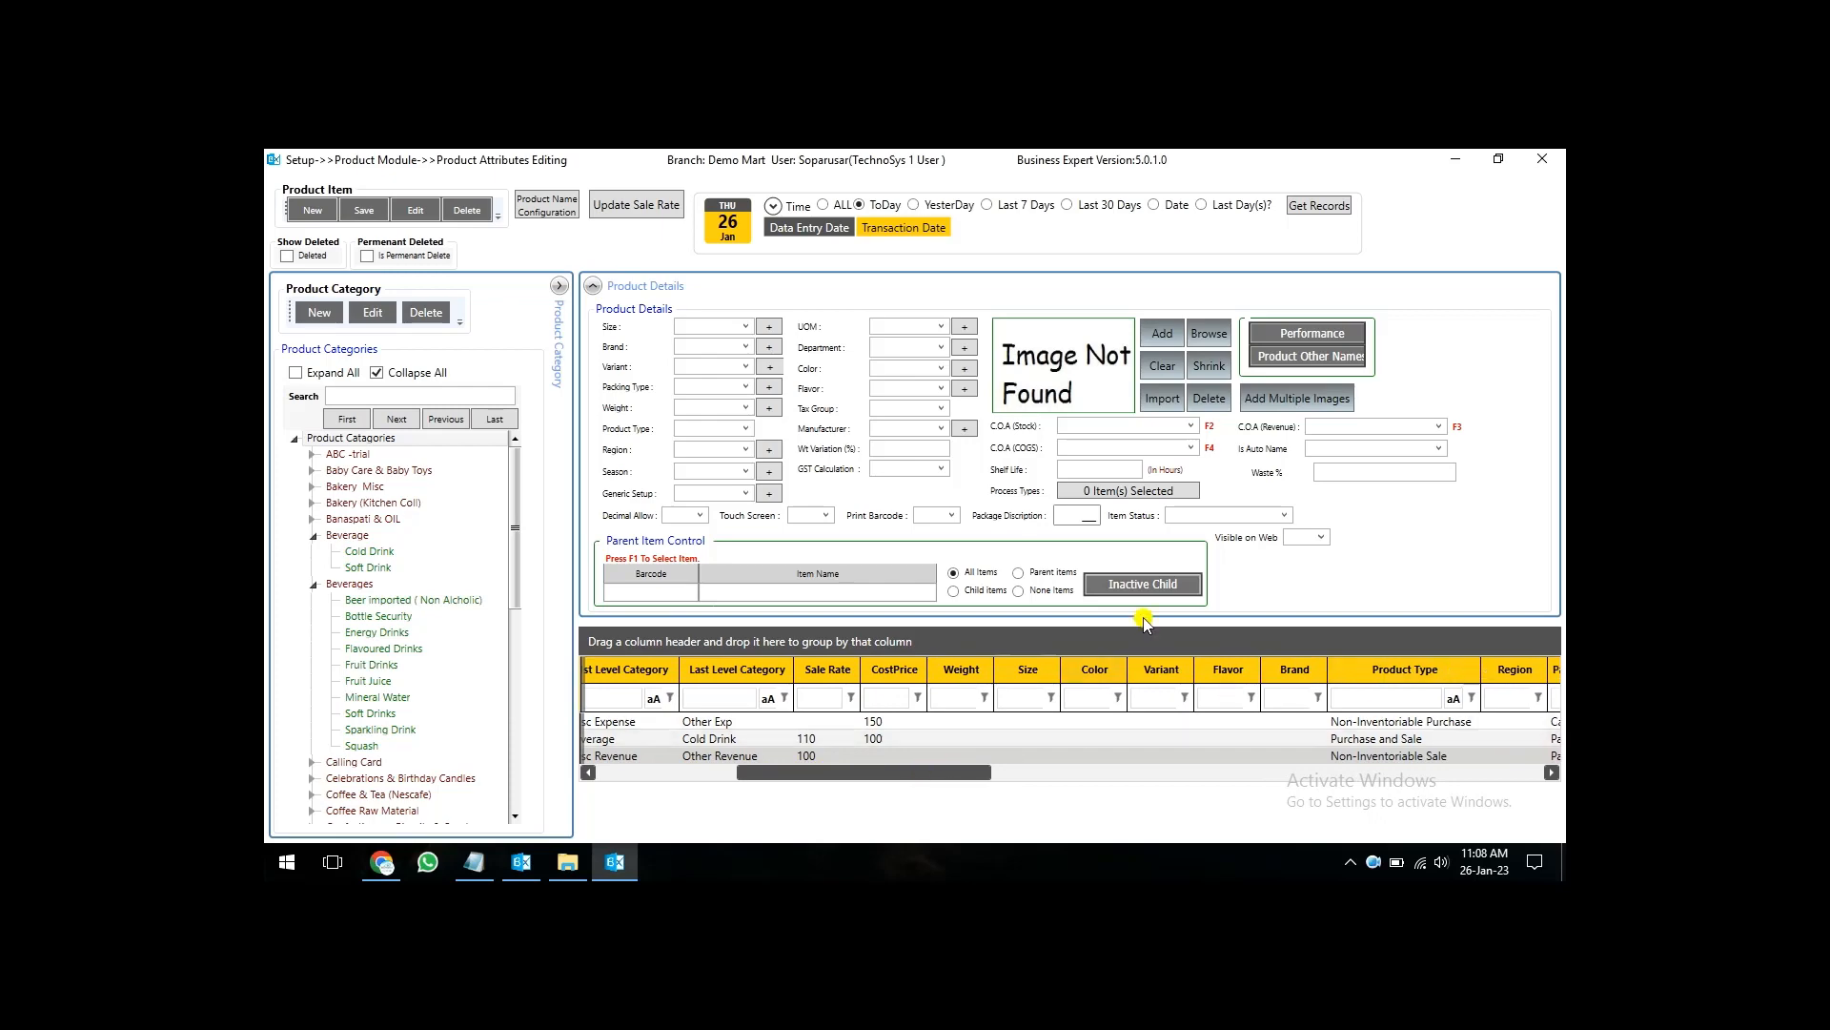
click(1329, 429)
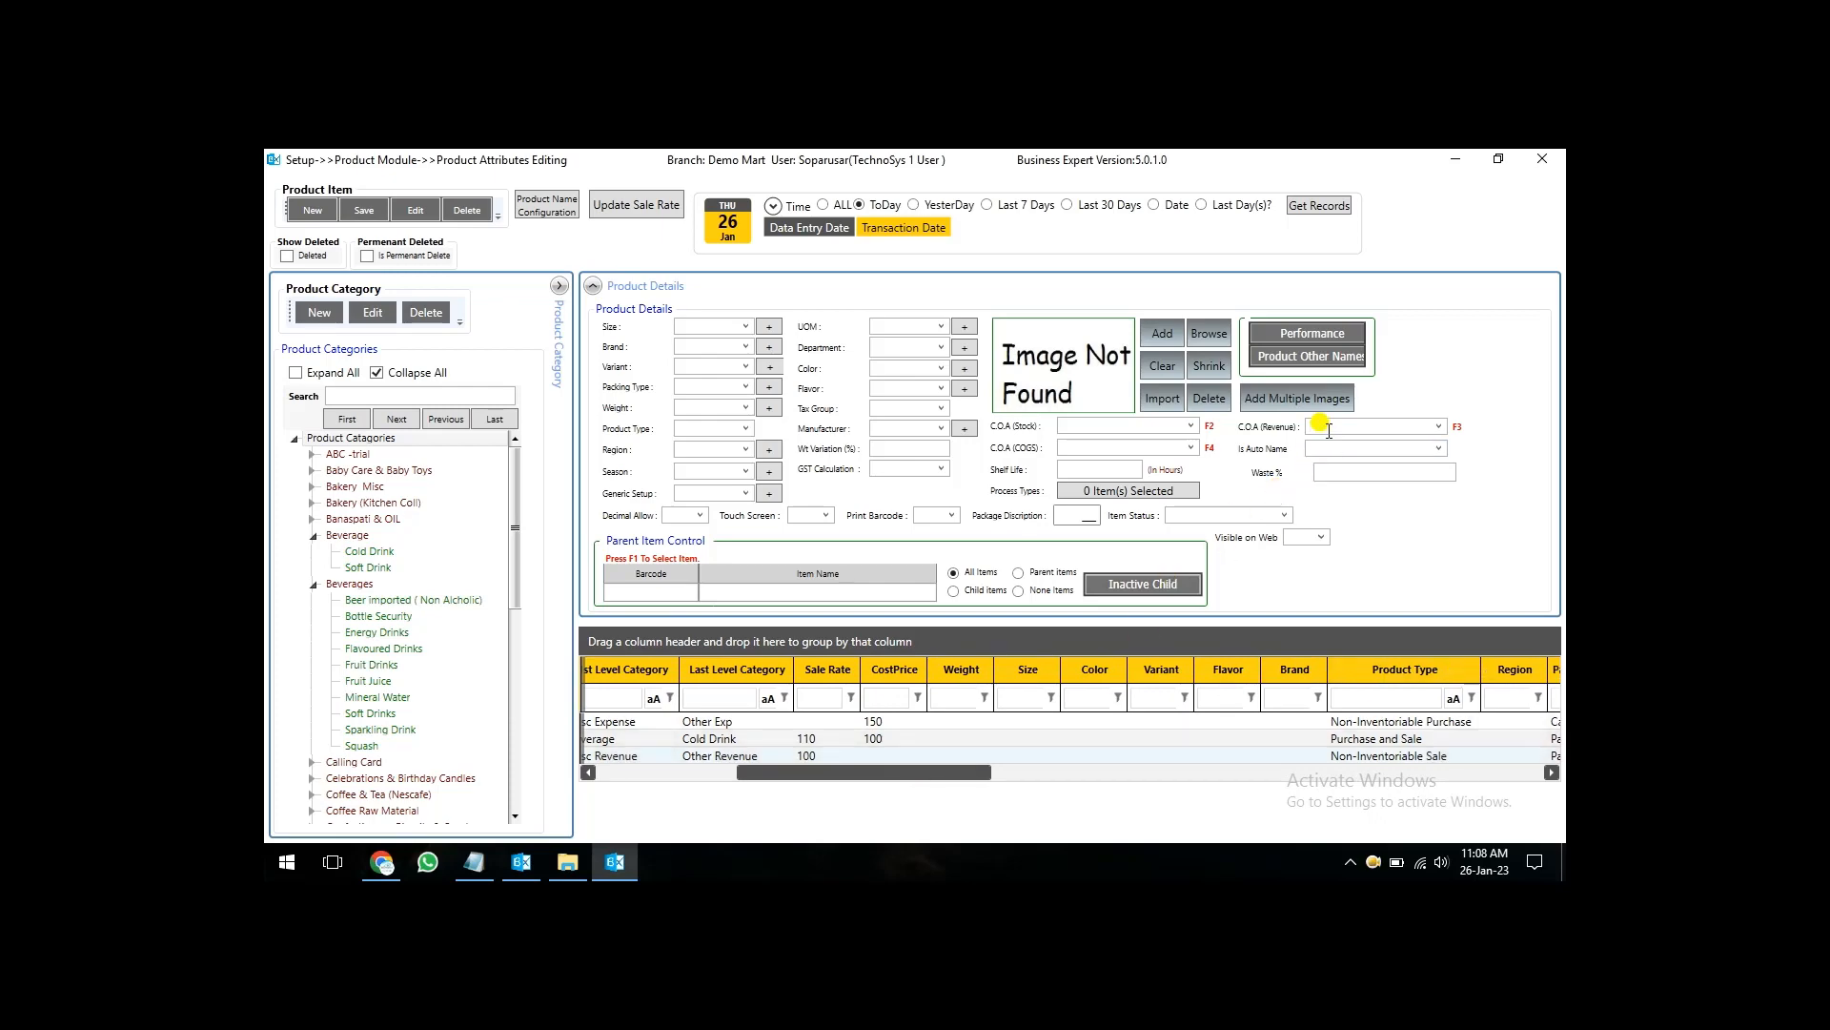
key(F3)
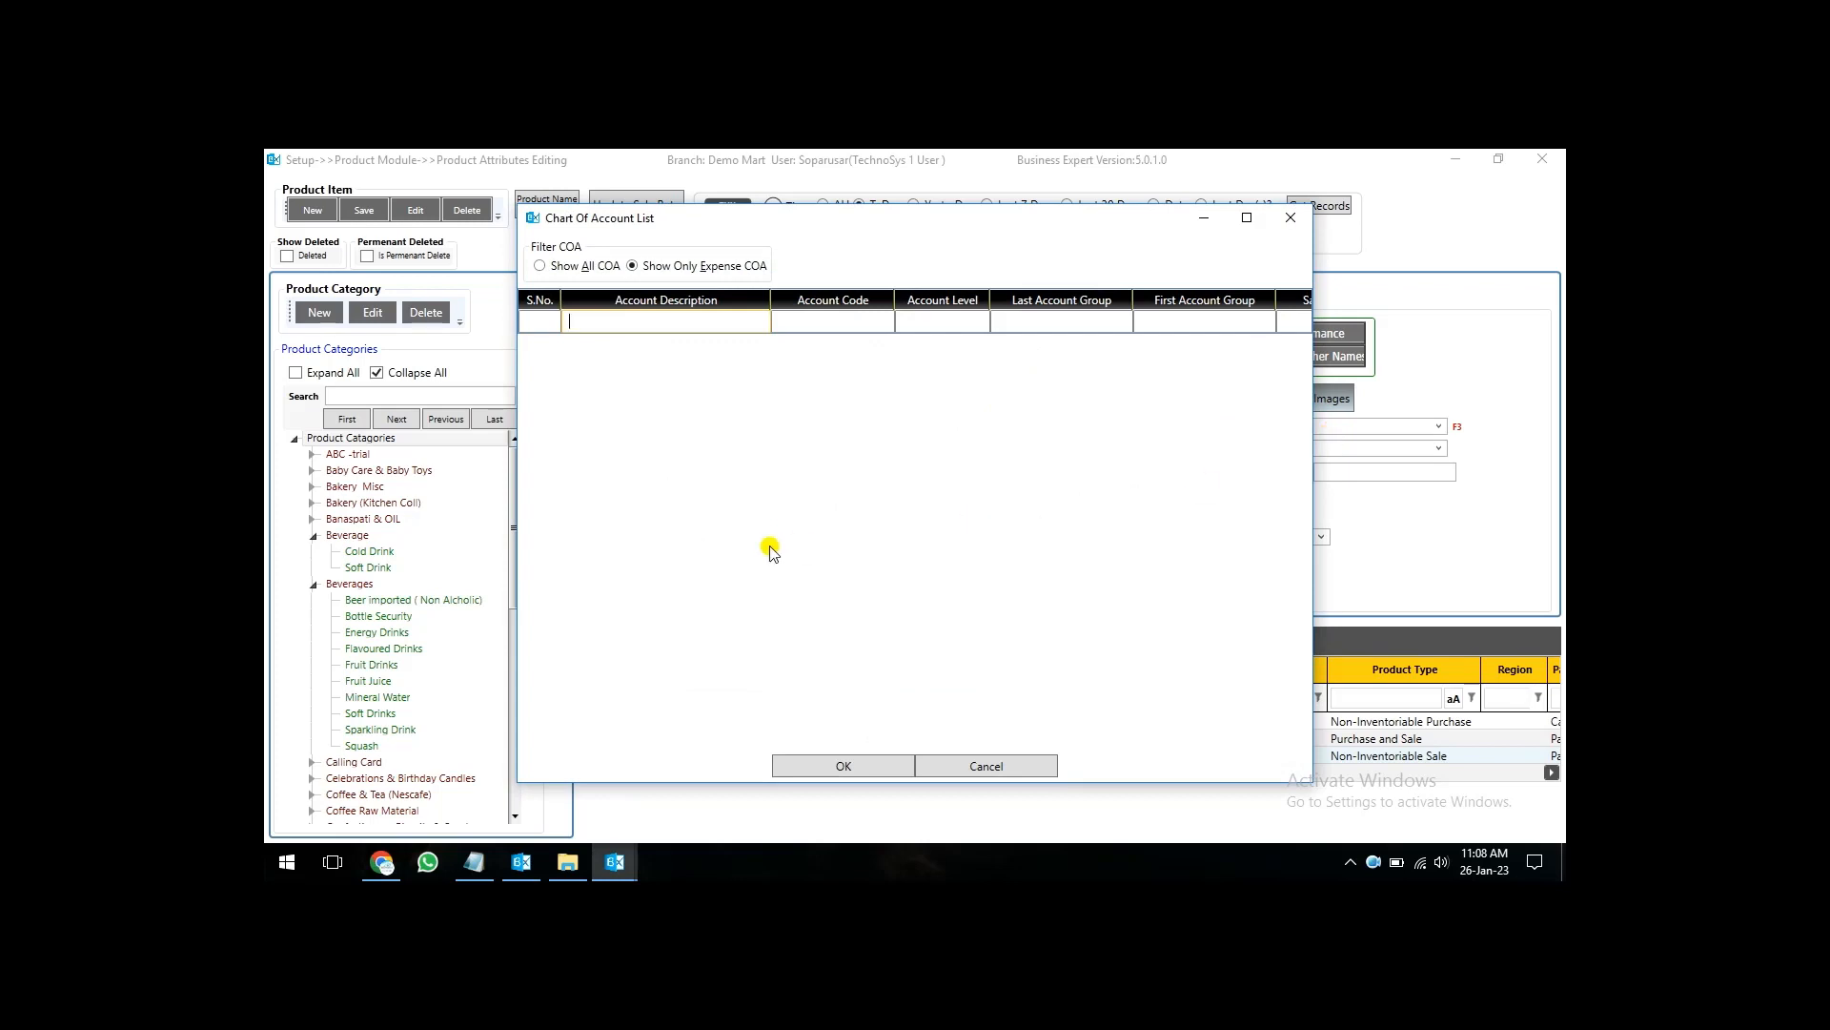
text(delivery)
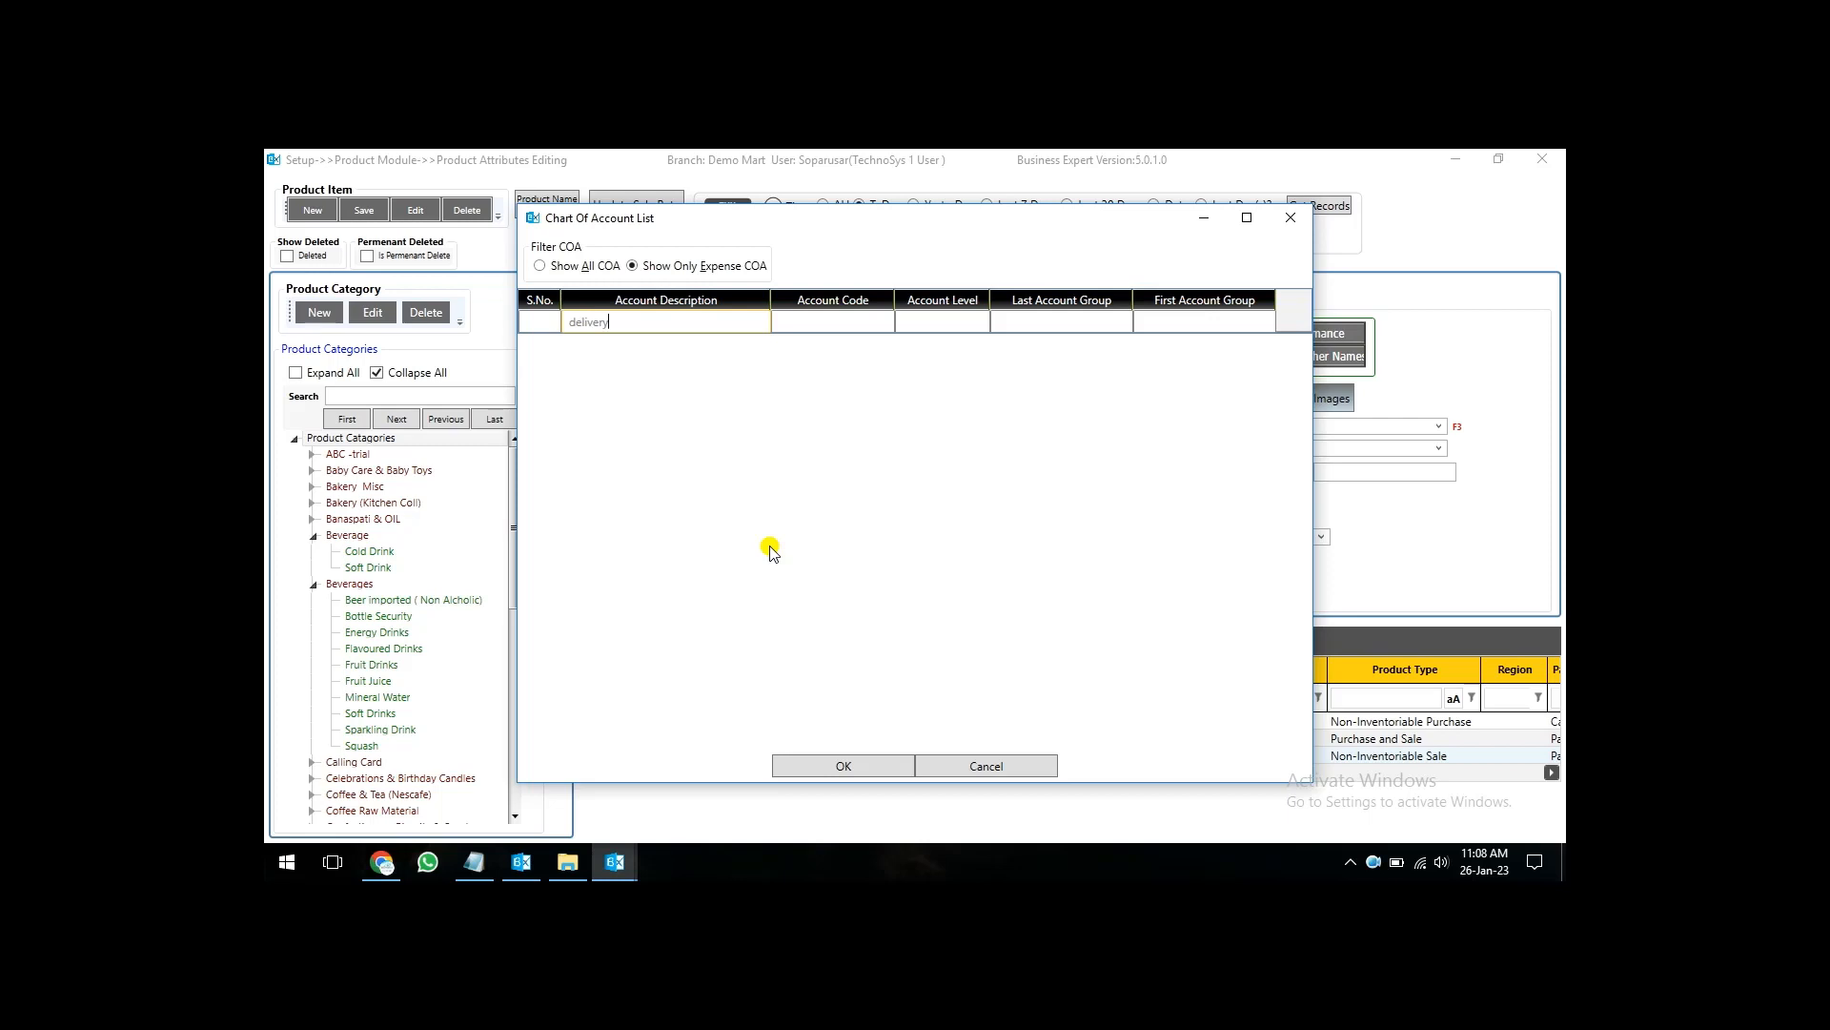
click(540, 265)
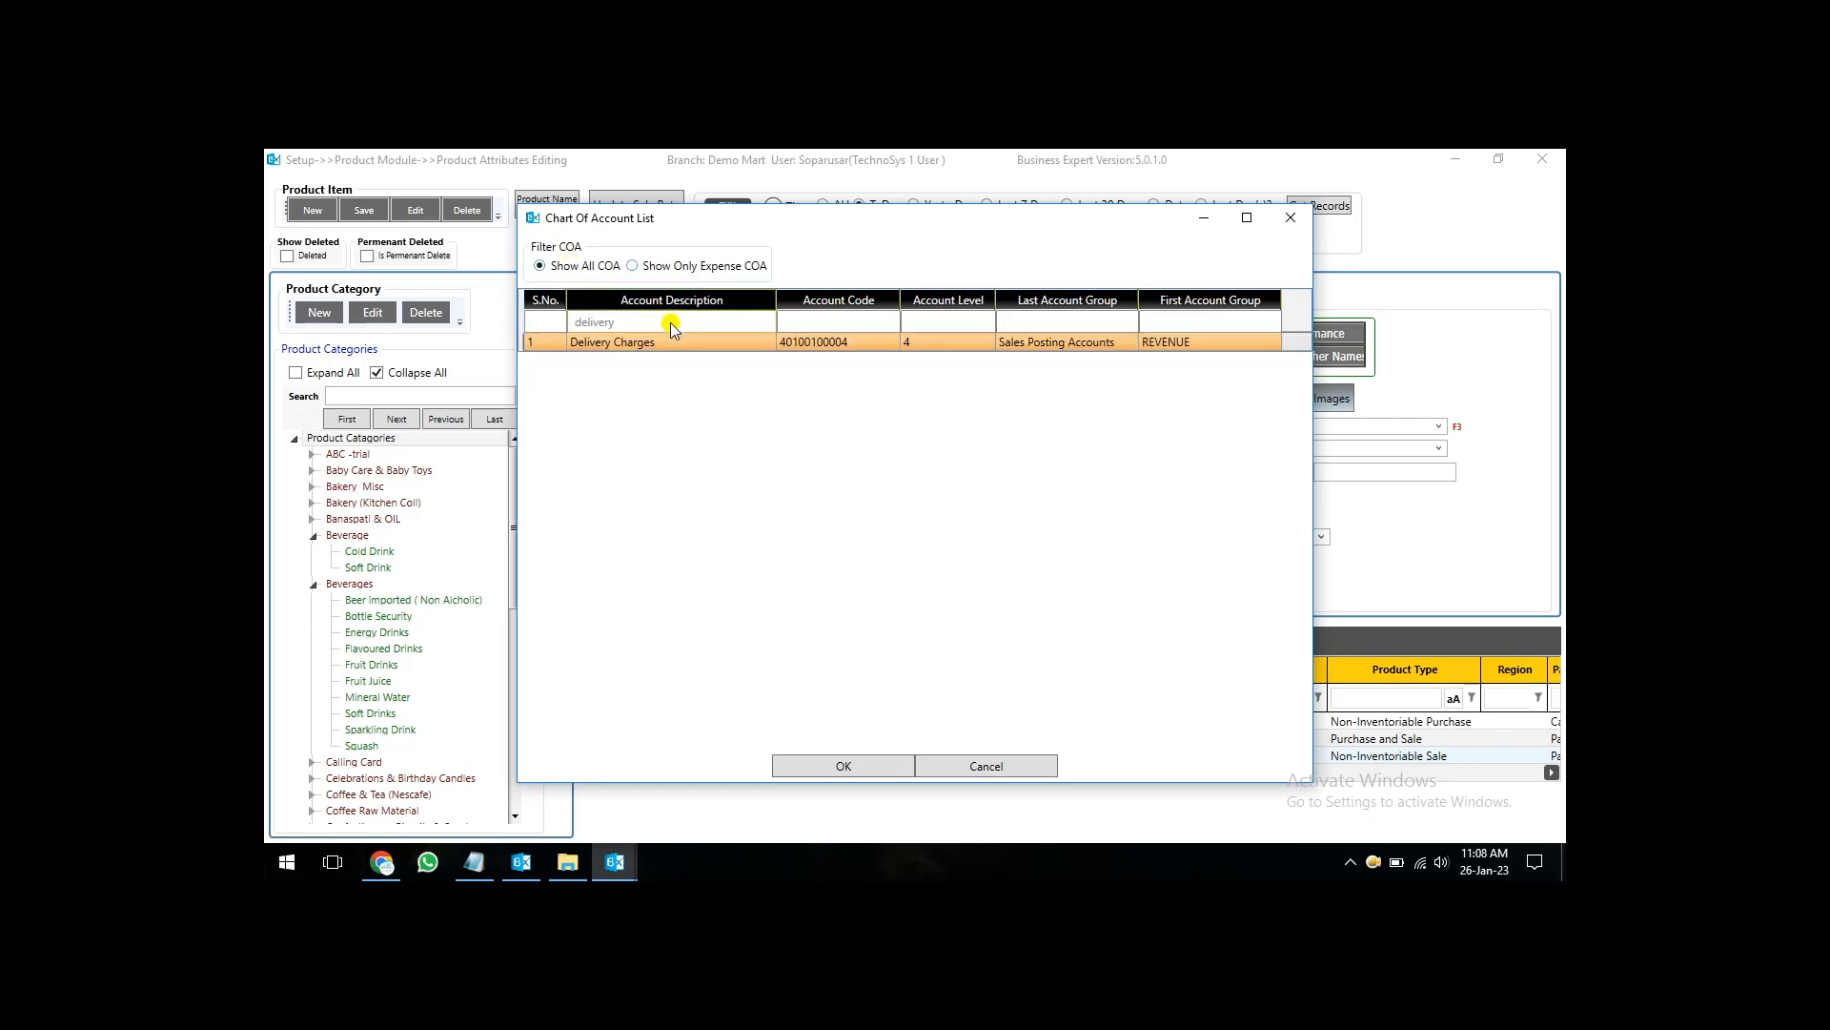
double_click(668, 343)
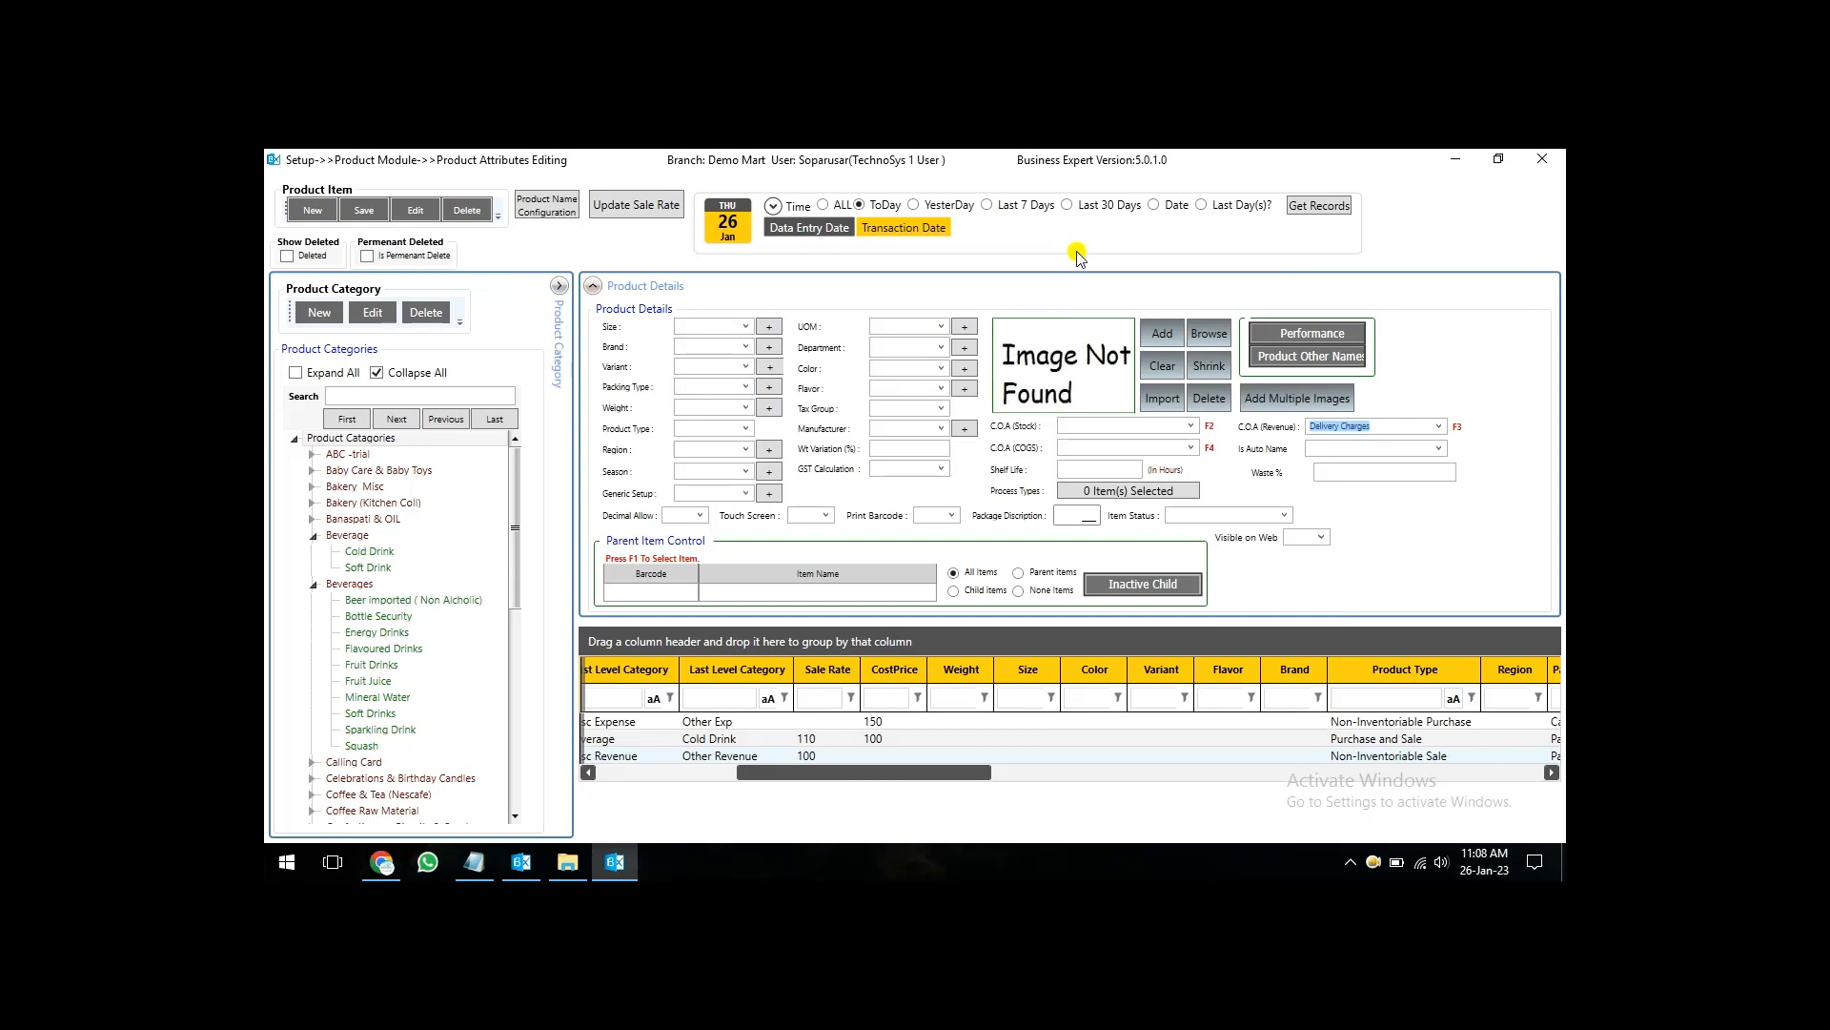
key(ctrl+s)
key(Return)
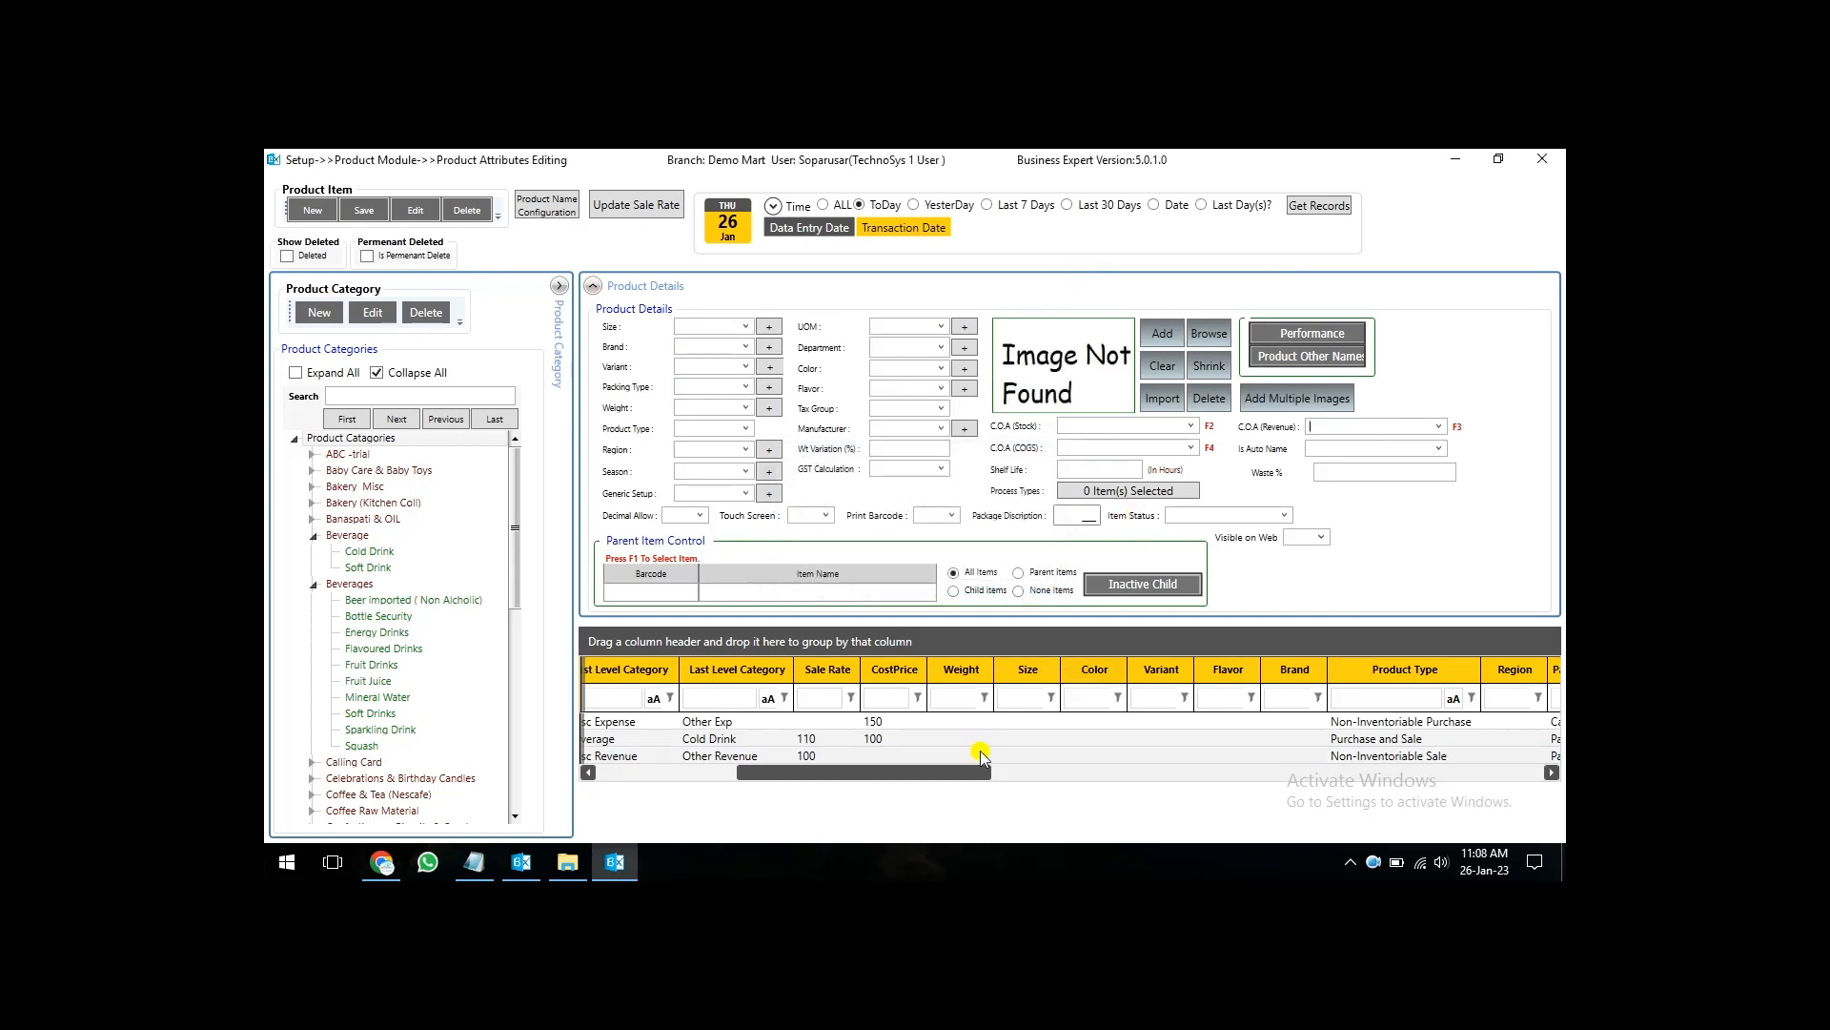
- View the expense accounts offered for Pepsi 1.5 Litre Bottle's C.O.A (COGS), and close the account list without assigning one
drag(961, 775, 754, 776)
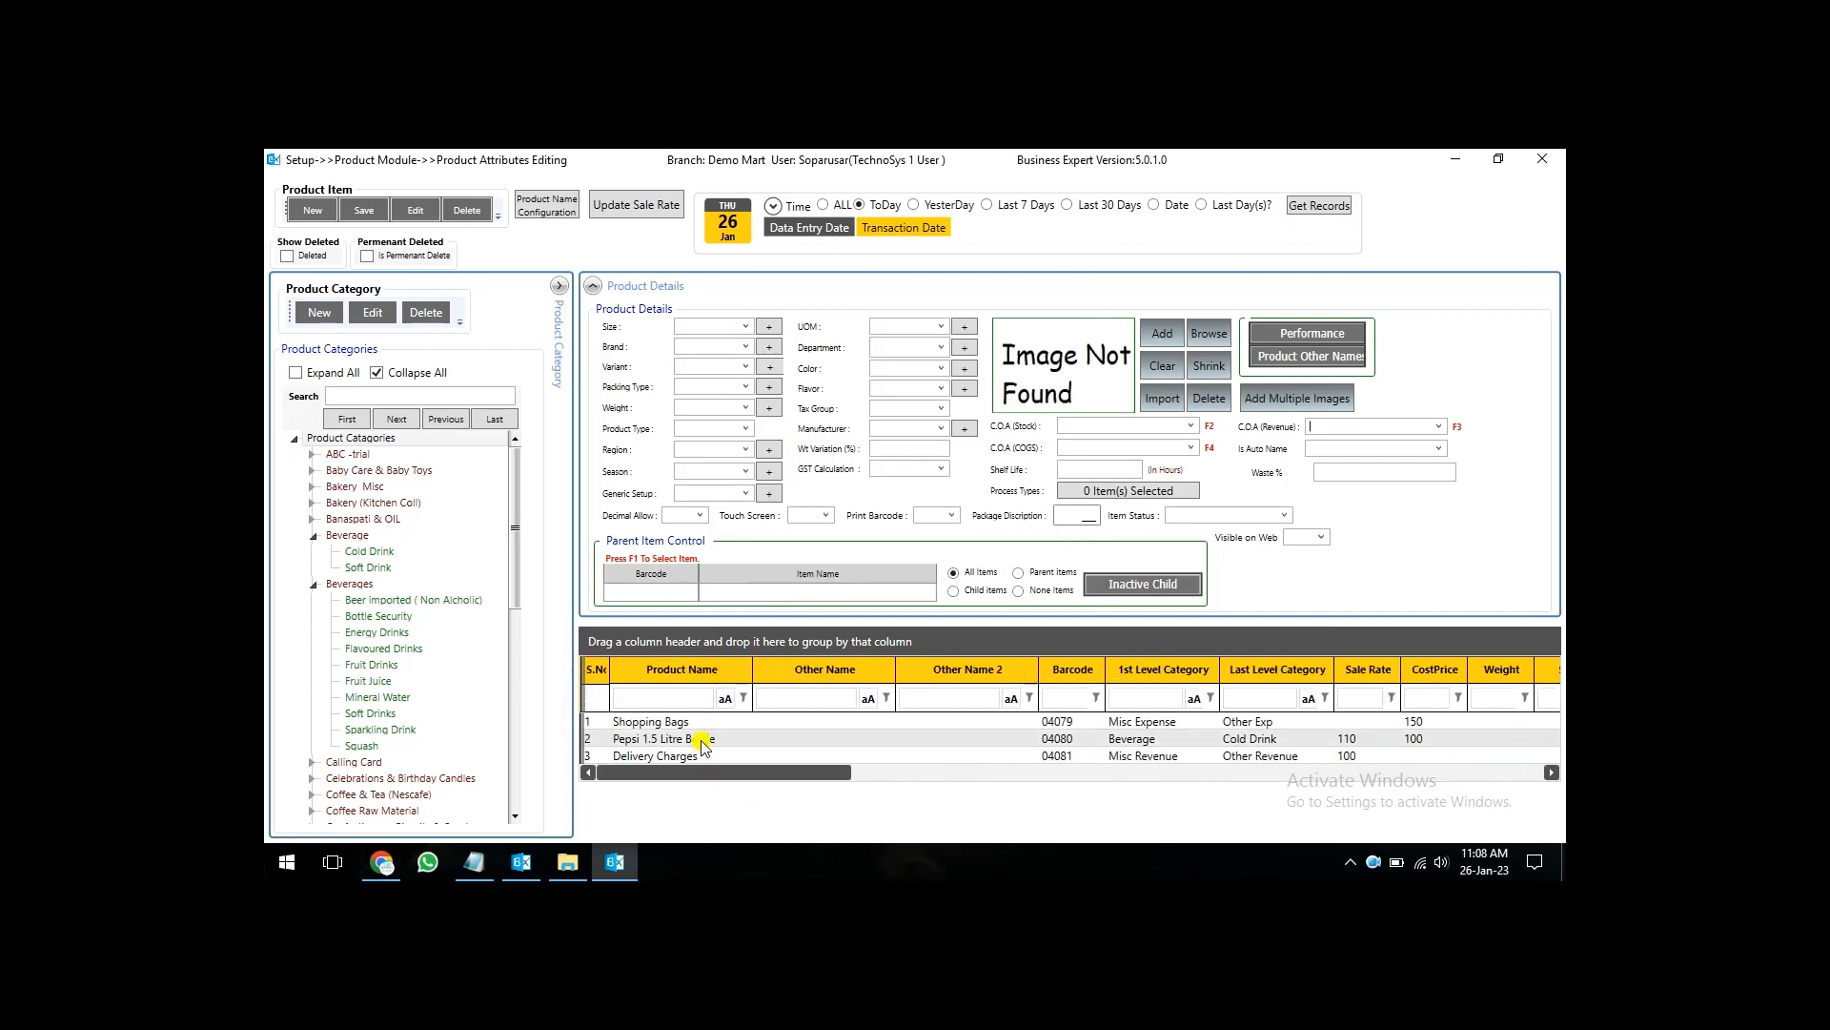
click(702, 740)
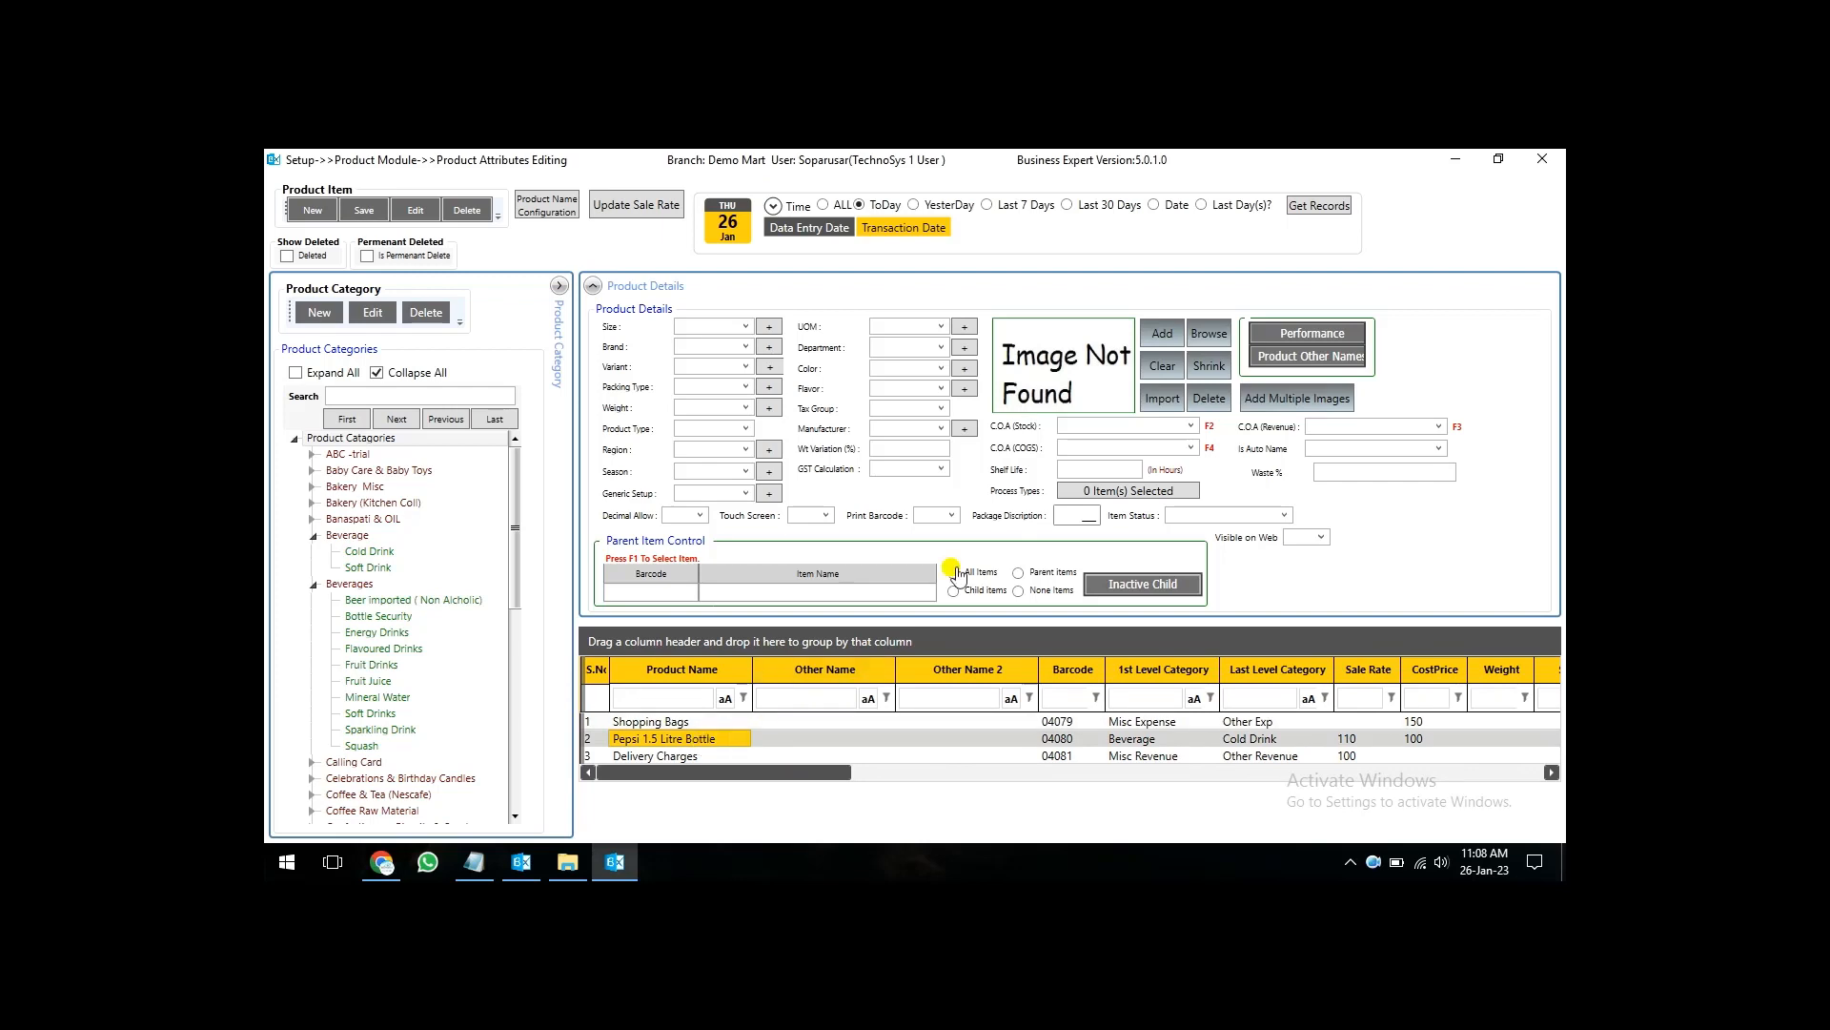
click(1165, 446)
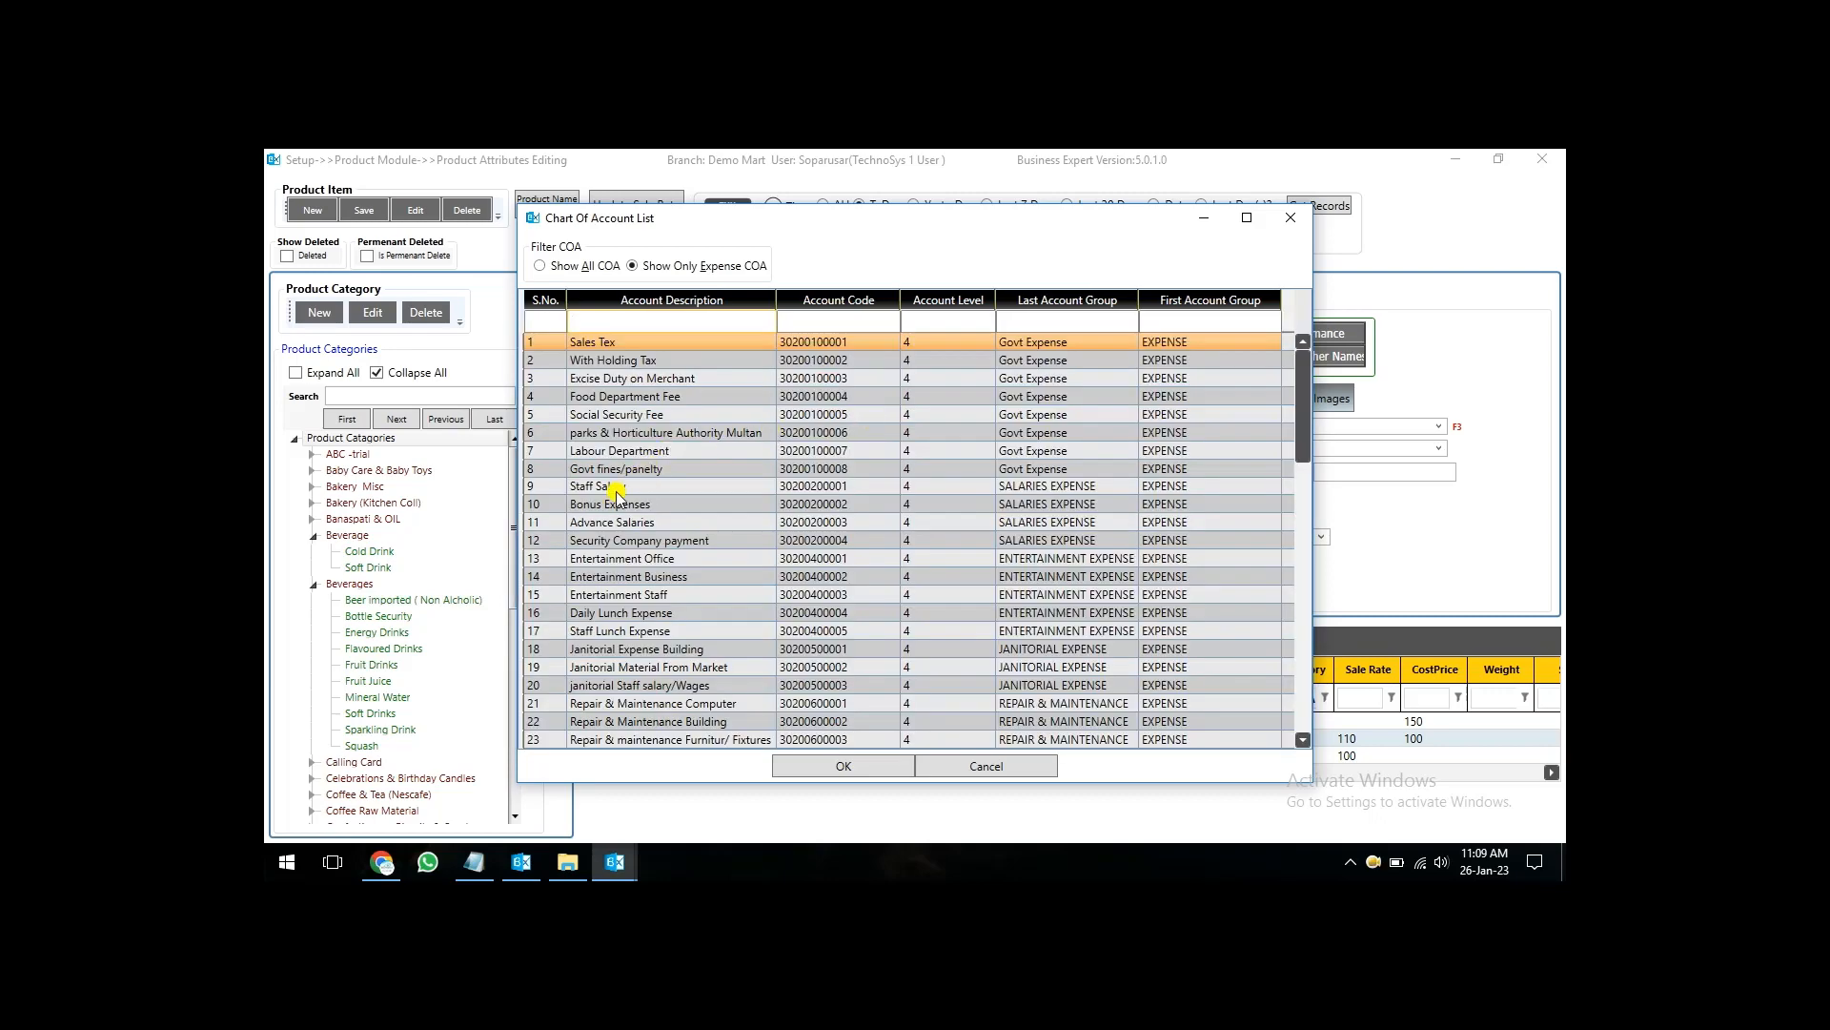
key(Escape)
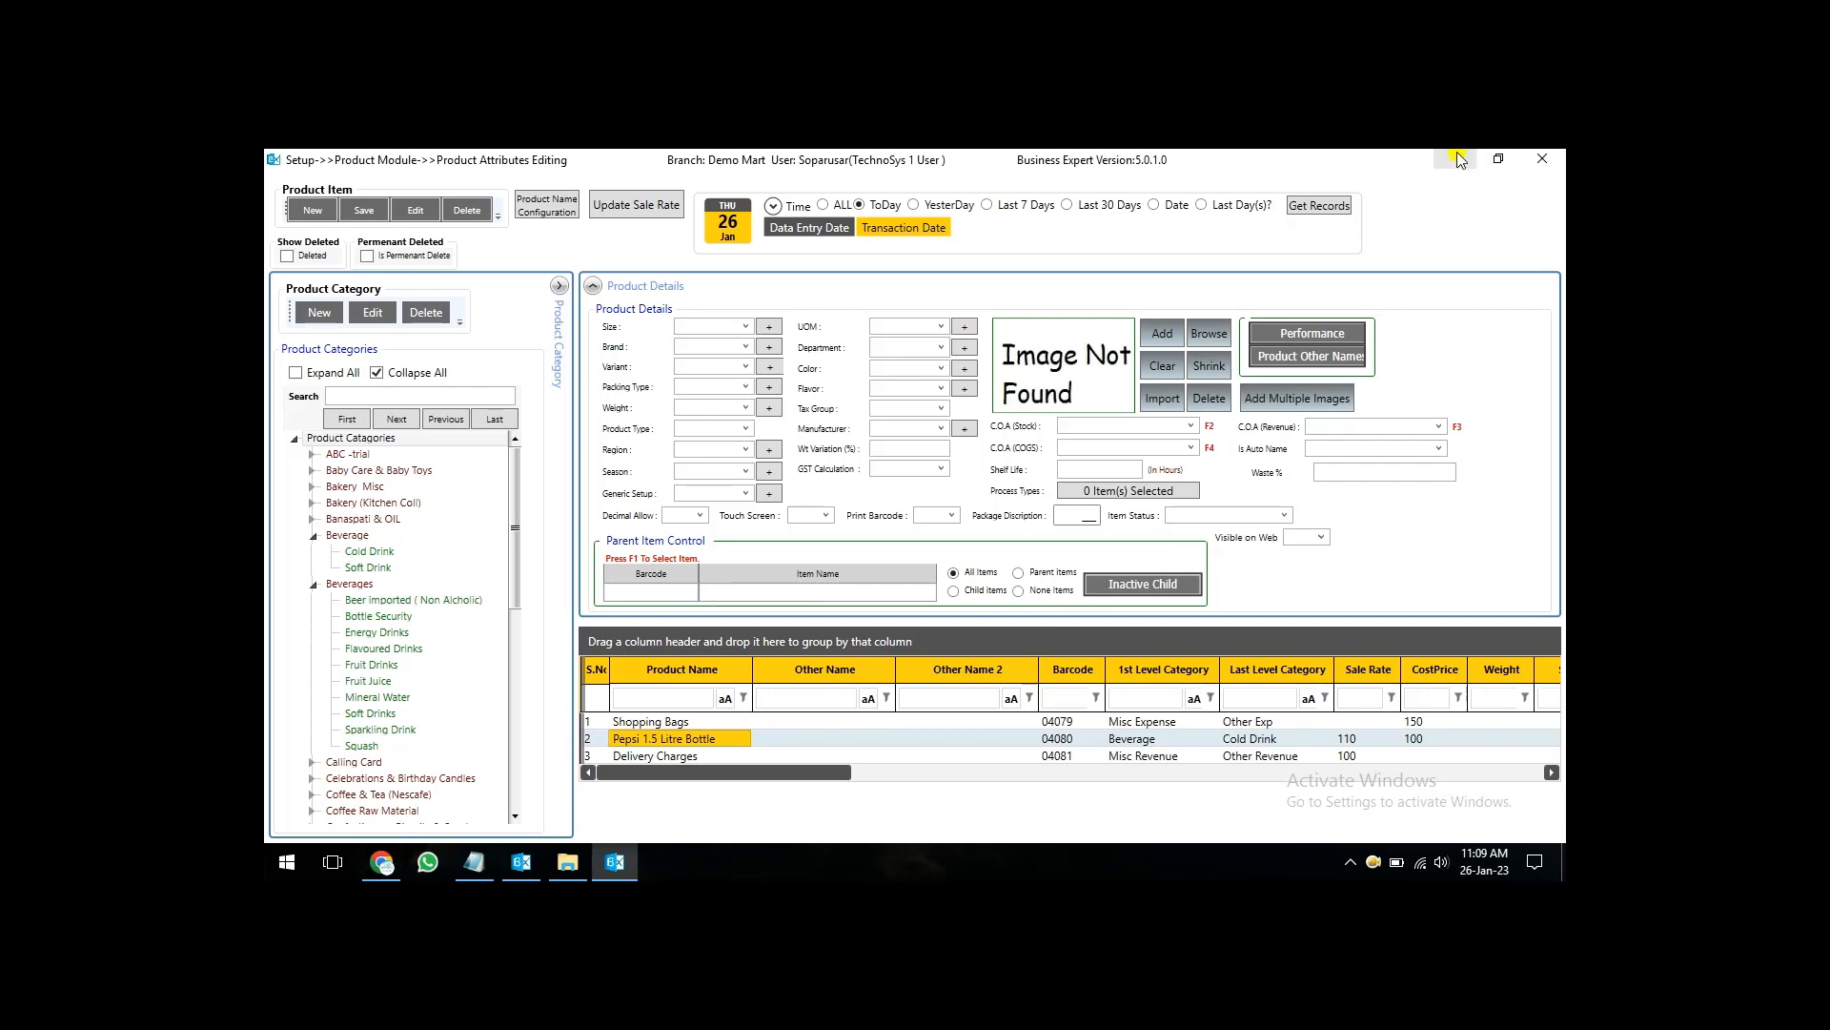
key(Escape)
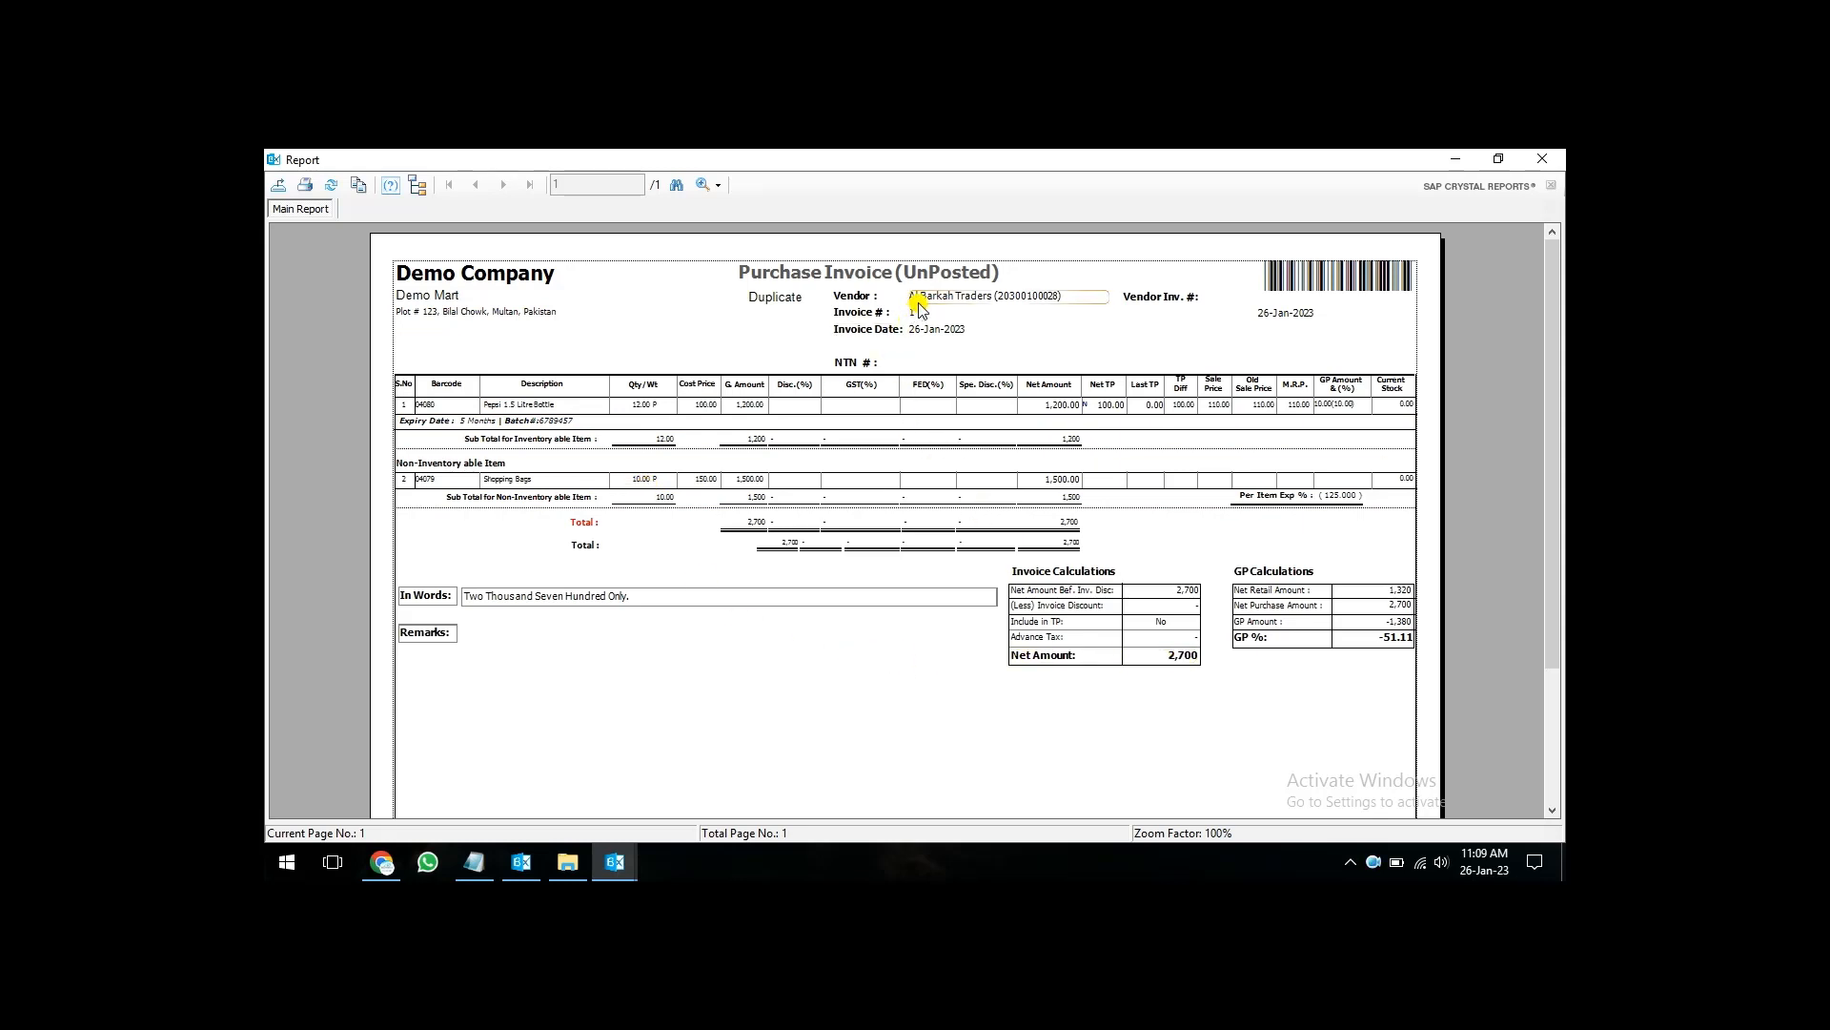
- Minimize the purchase invoice report and post the Al Barkah Traders purchase invoice dated 26-Jan-2023
click(1456, 160)
click(780, 492)
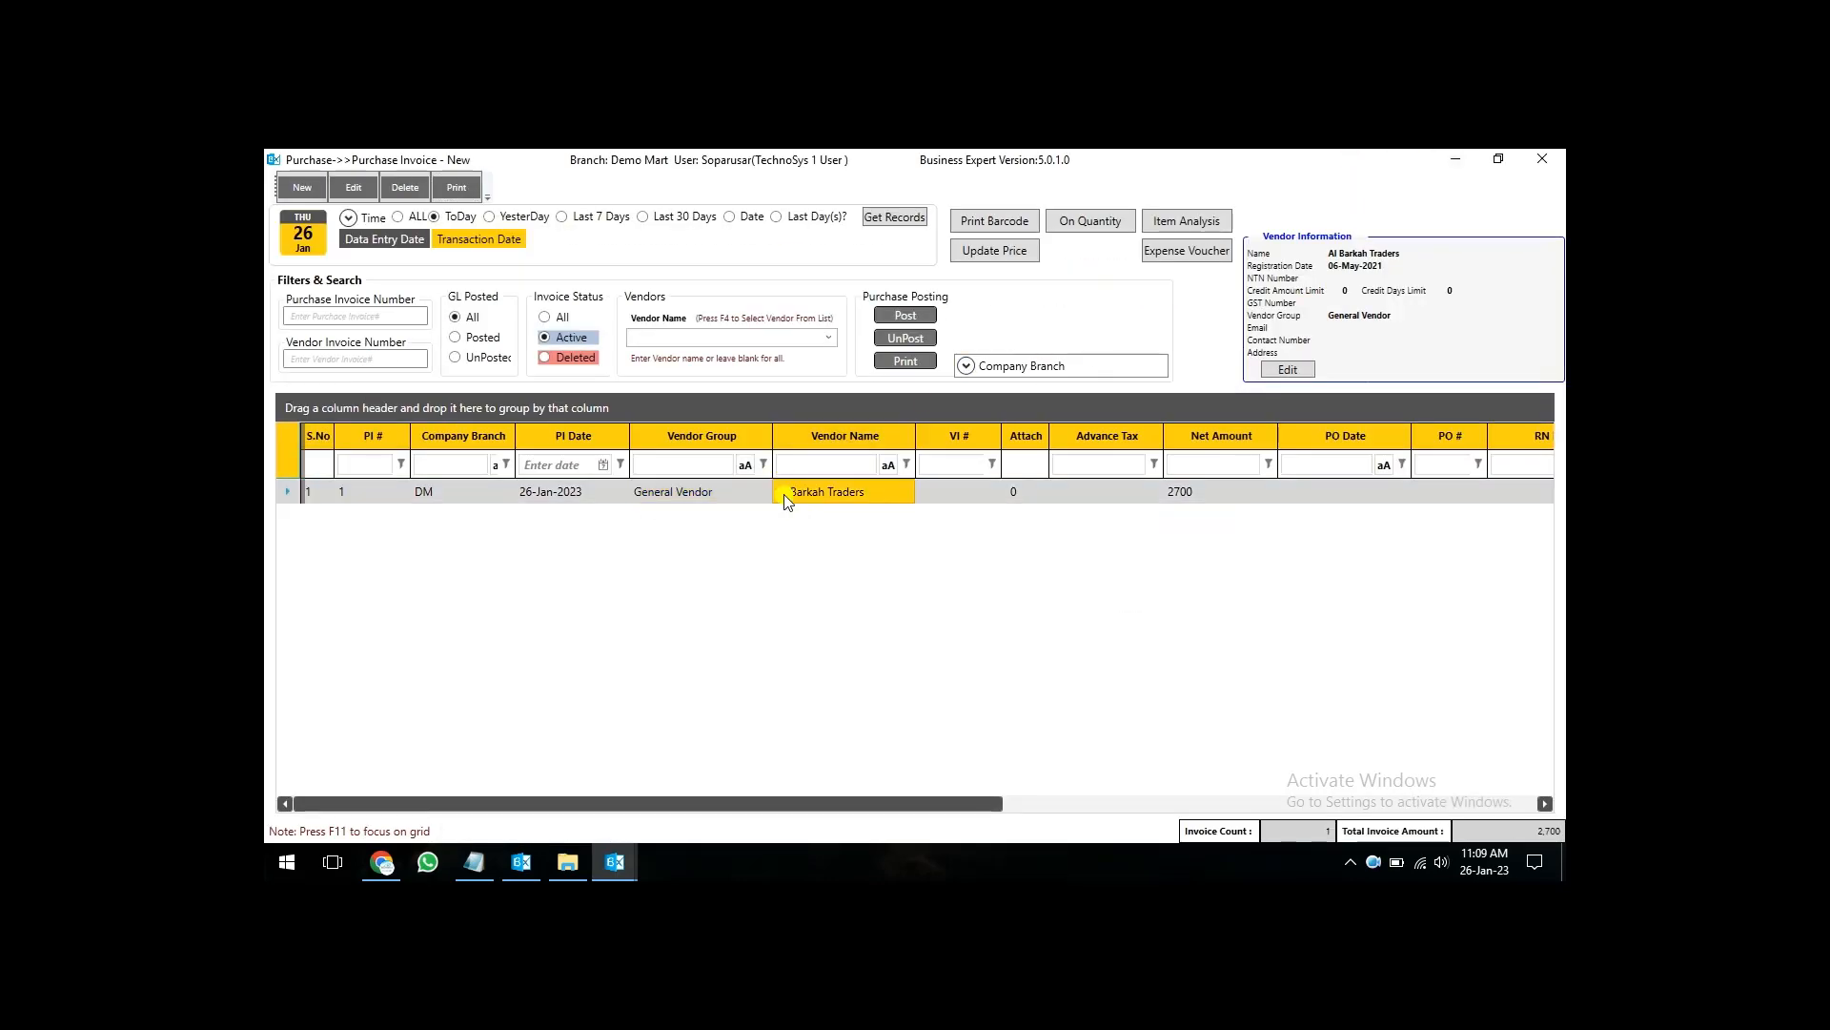
click(884, 320)
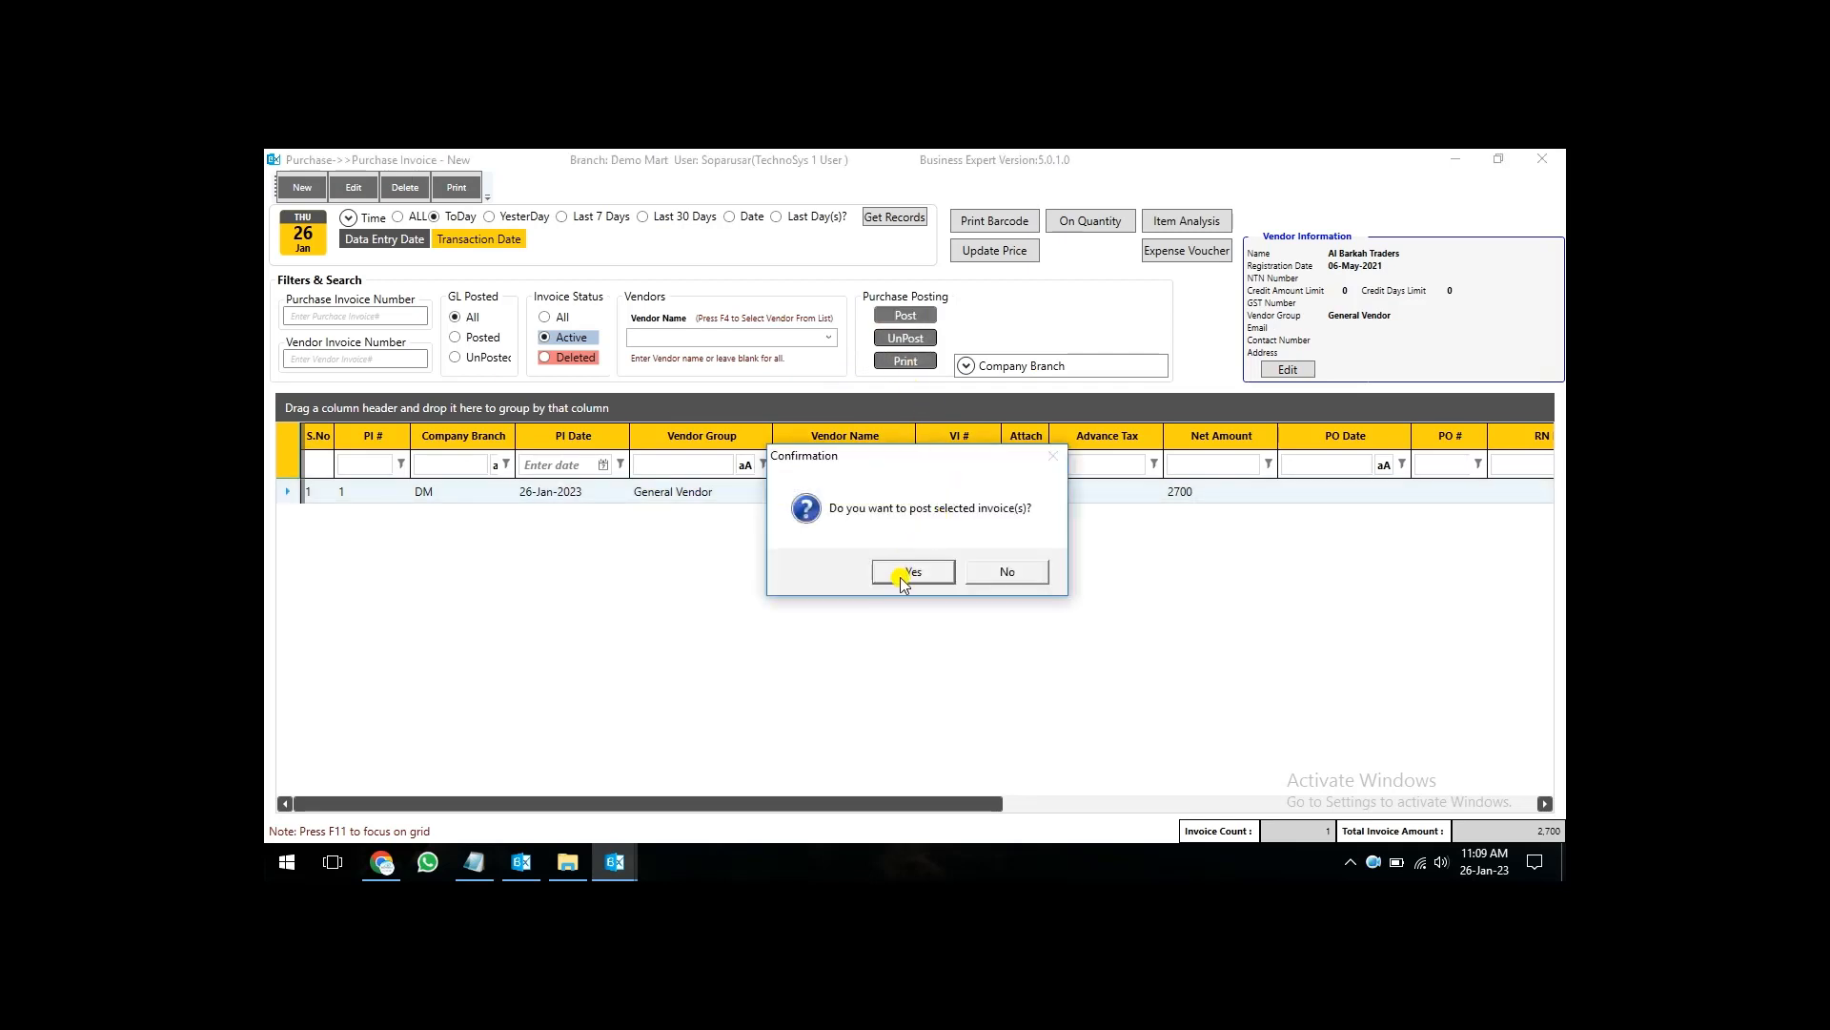
click(906, 572)
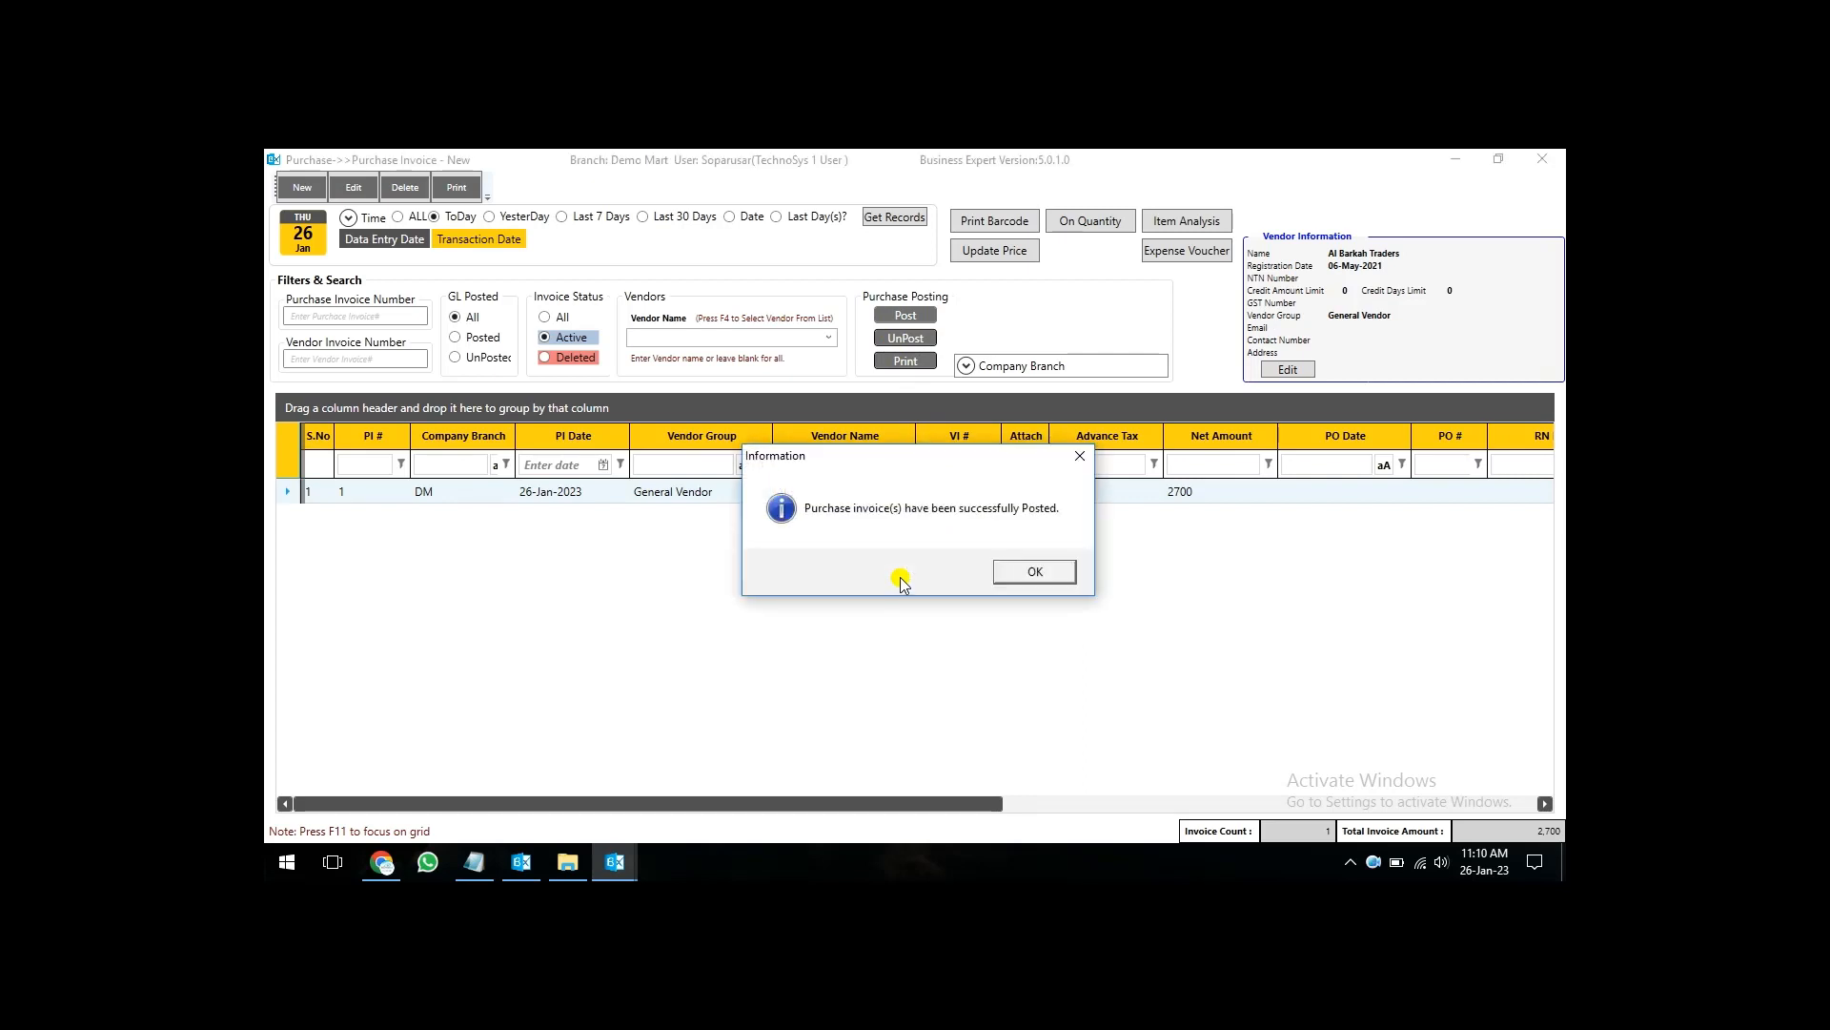
click(1008, 570)
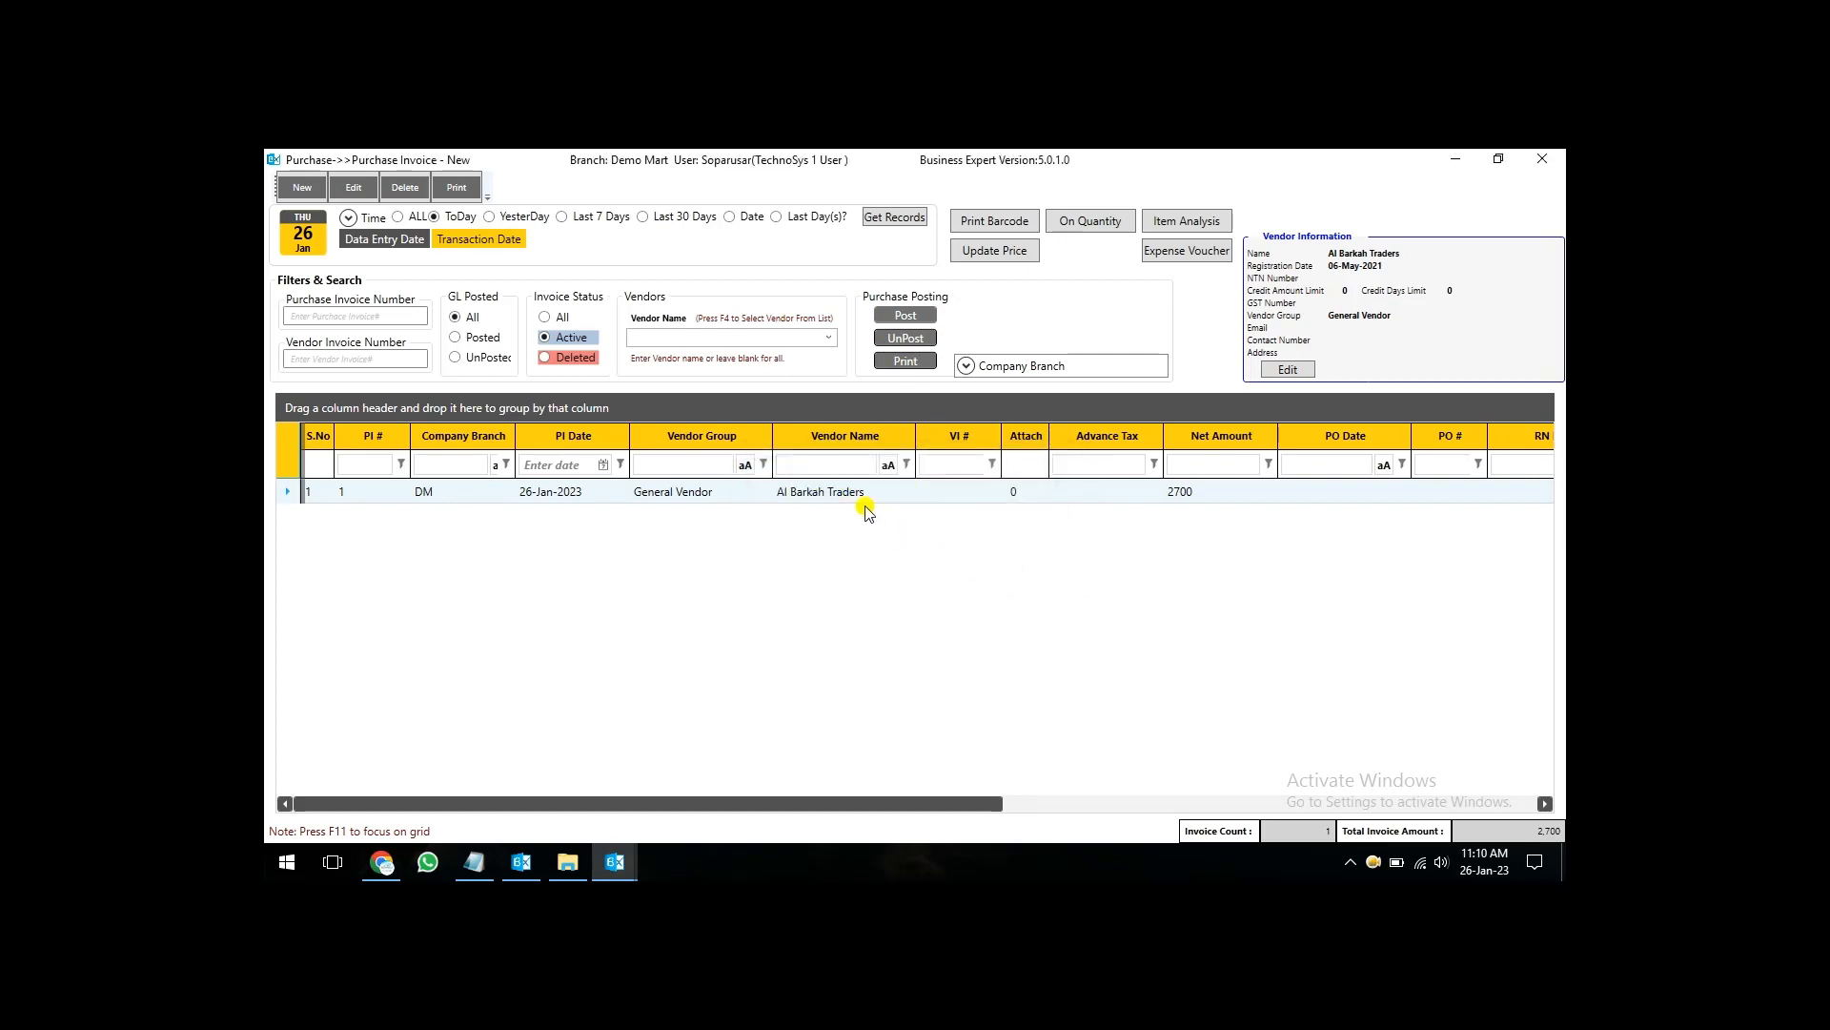
- Generate the Voucher Report for the posted Al Barkah Traders purchase invoice
click(866, 493)
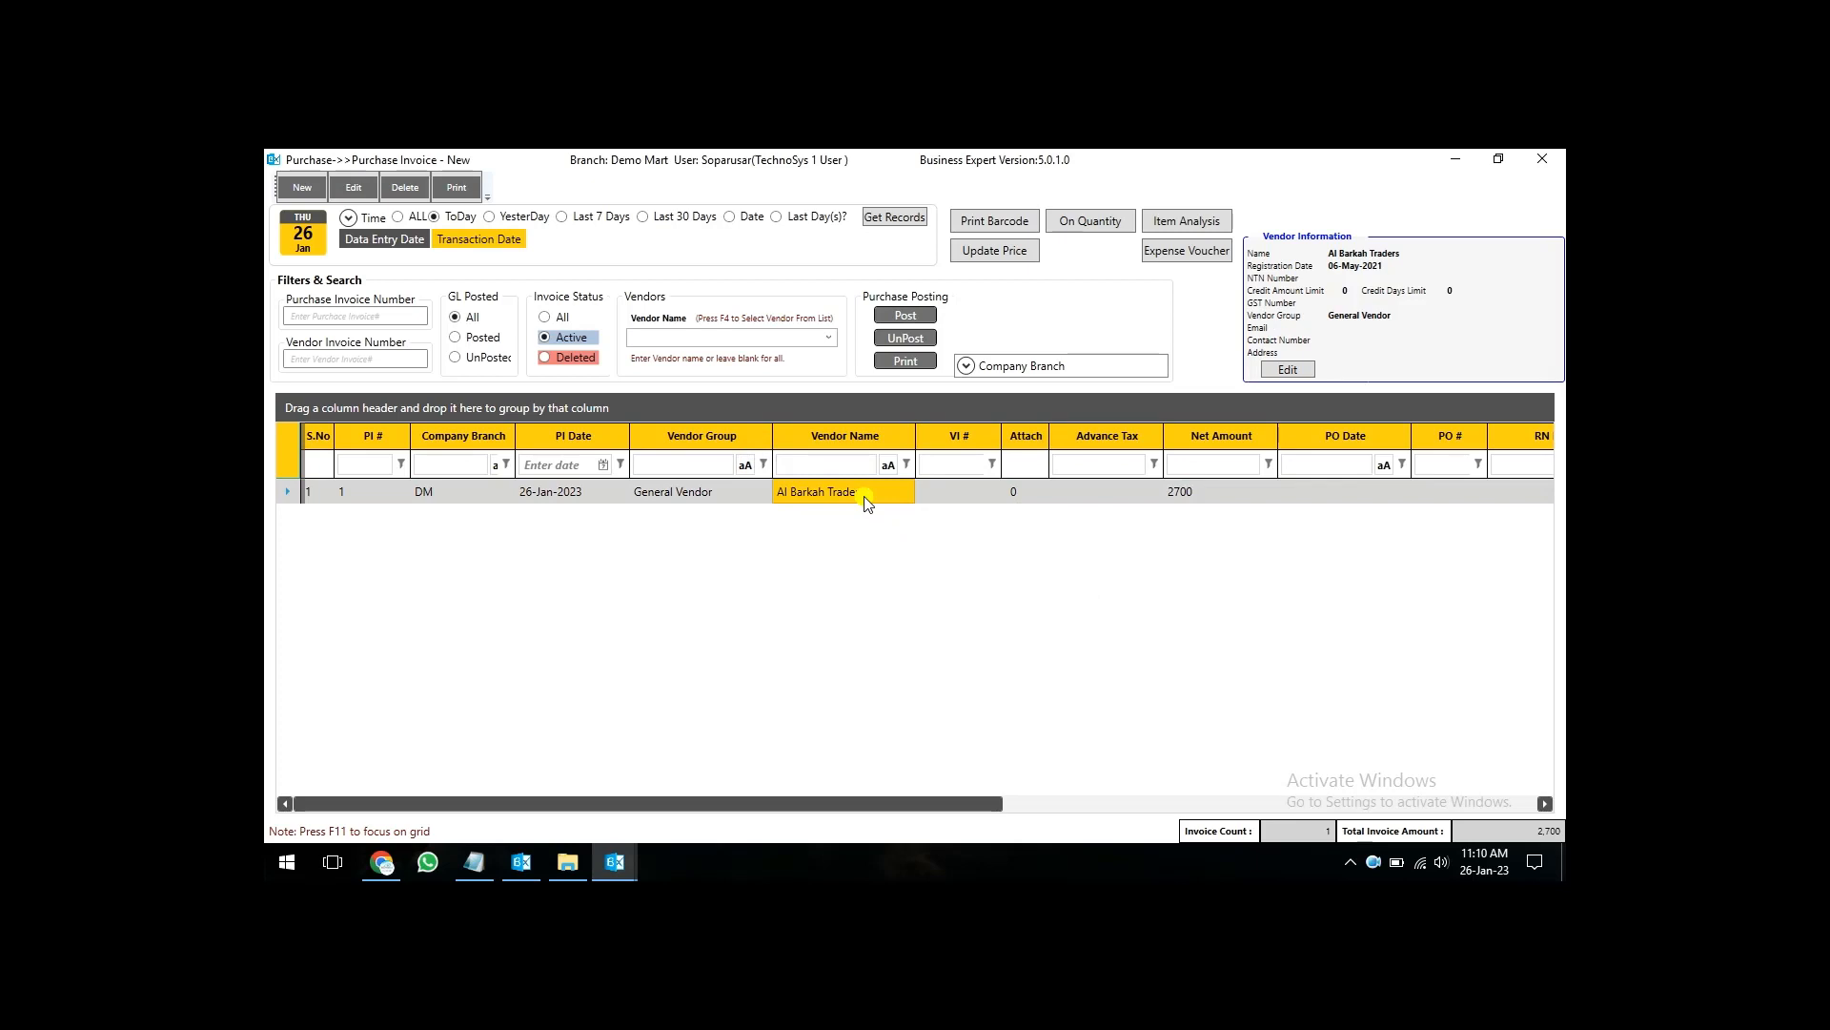
click(904, 363)
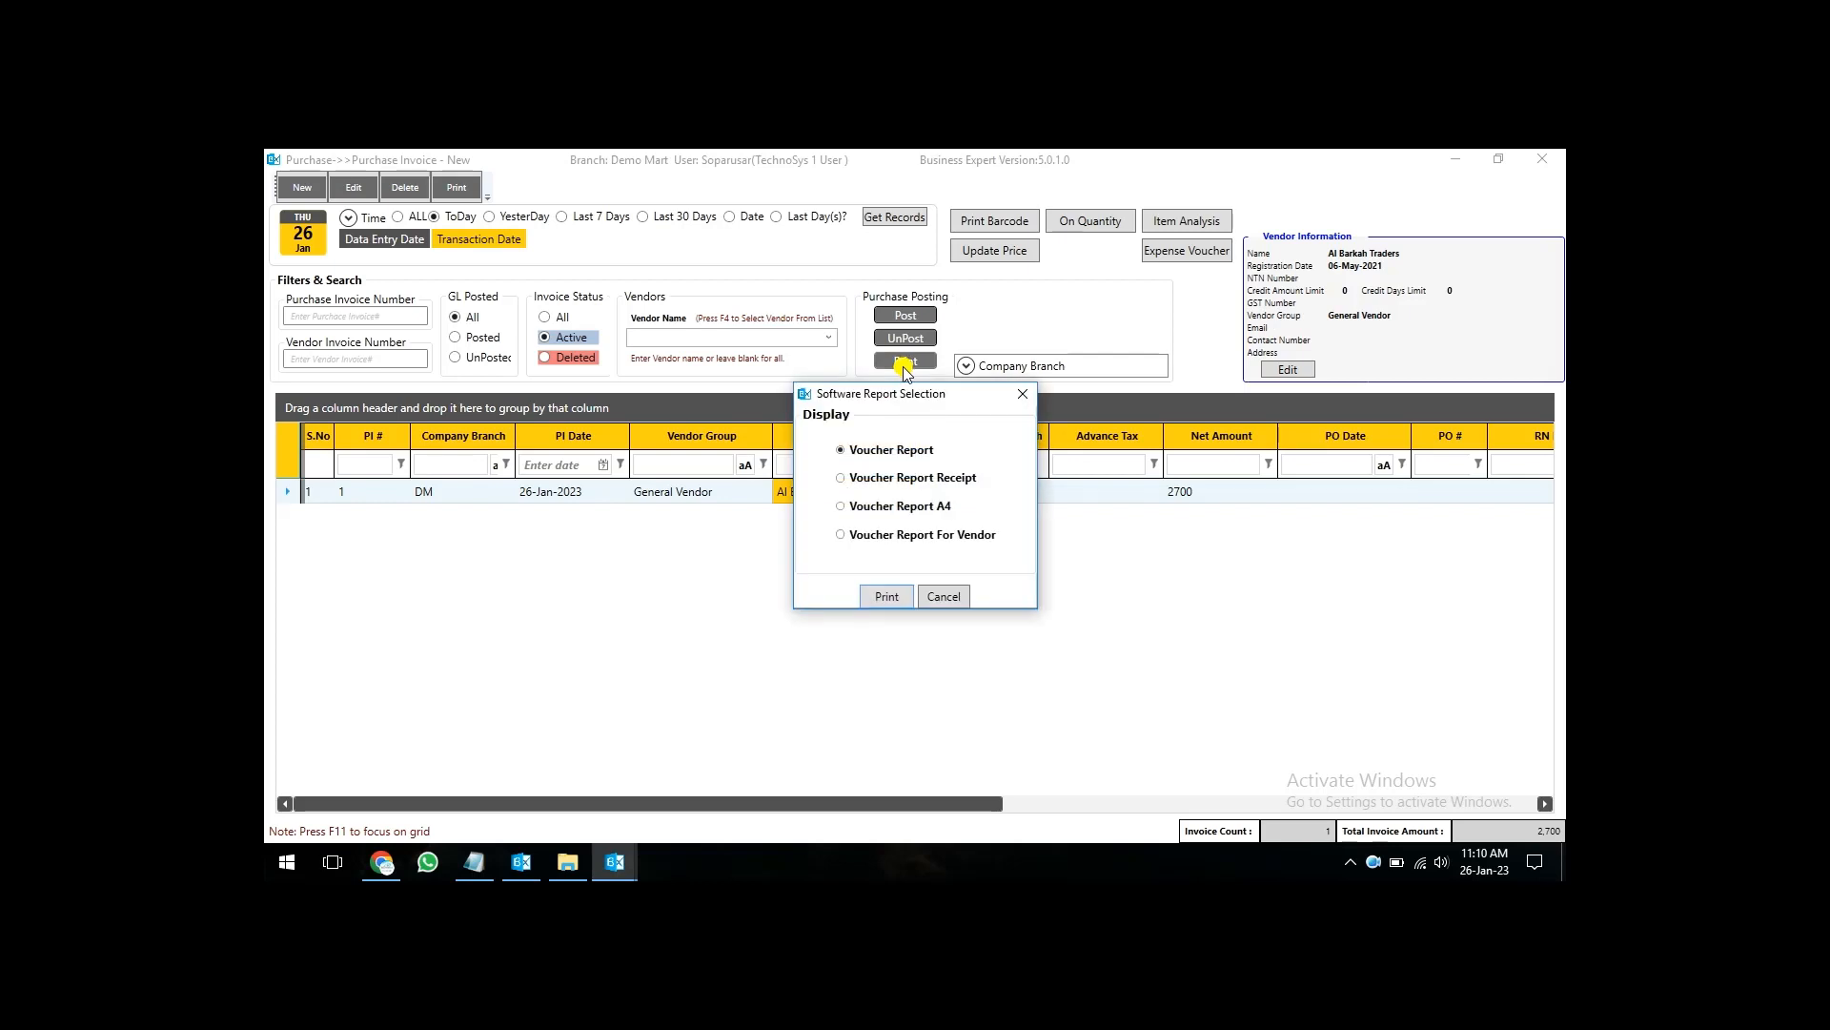
click(887, 597)
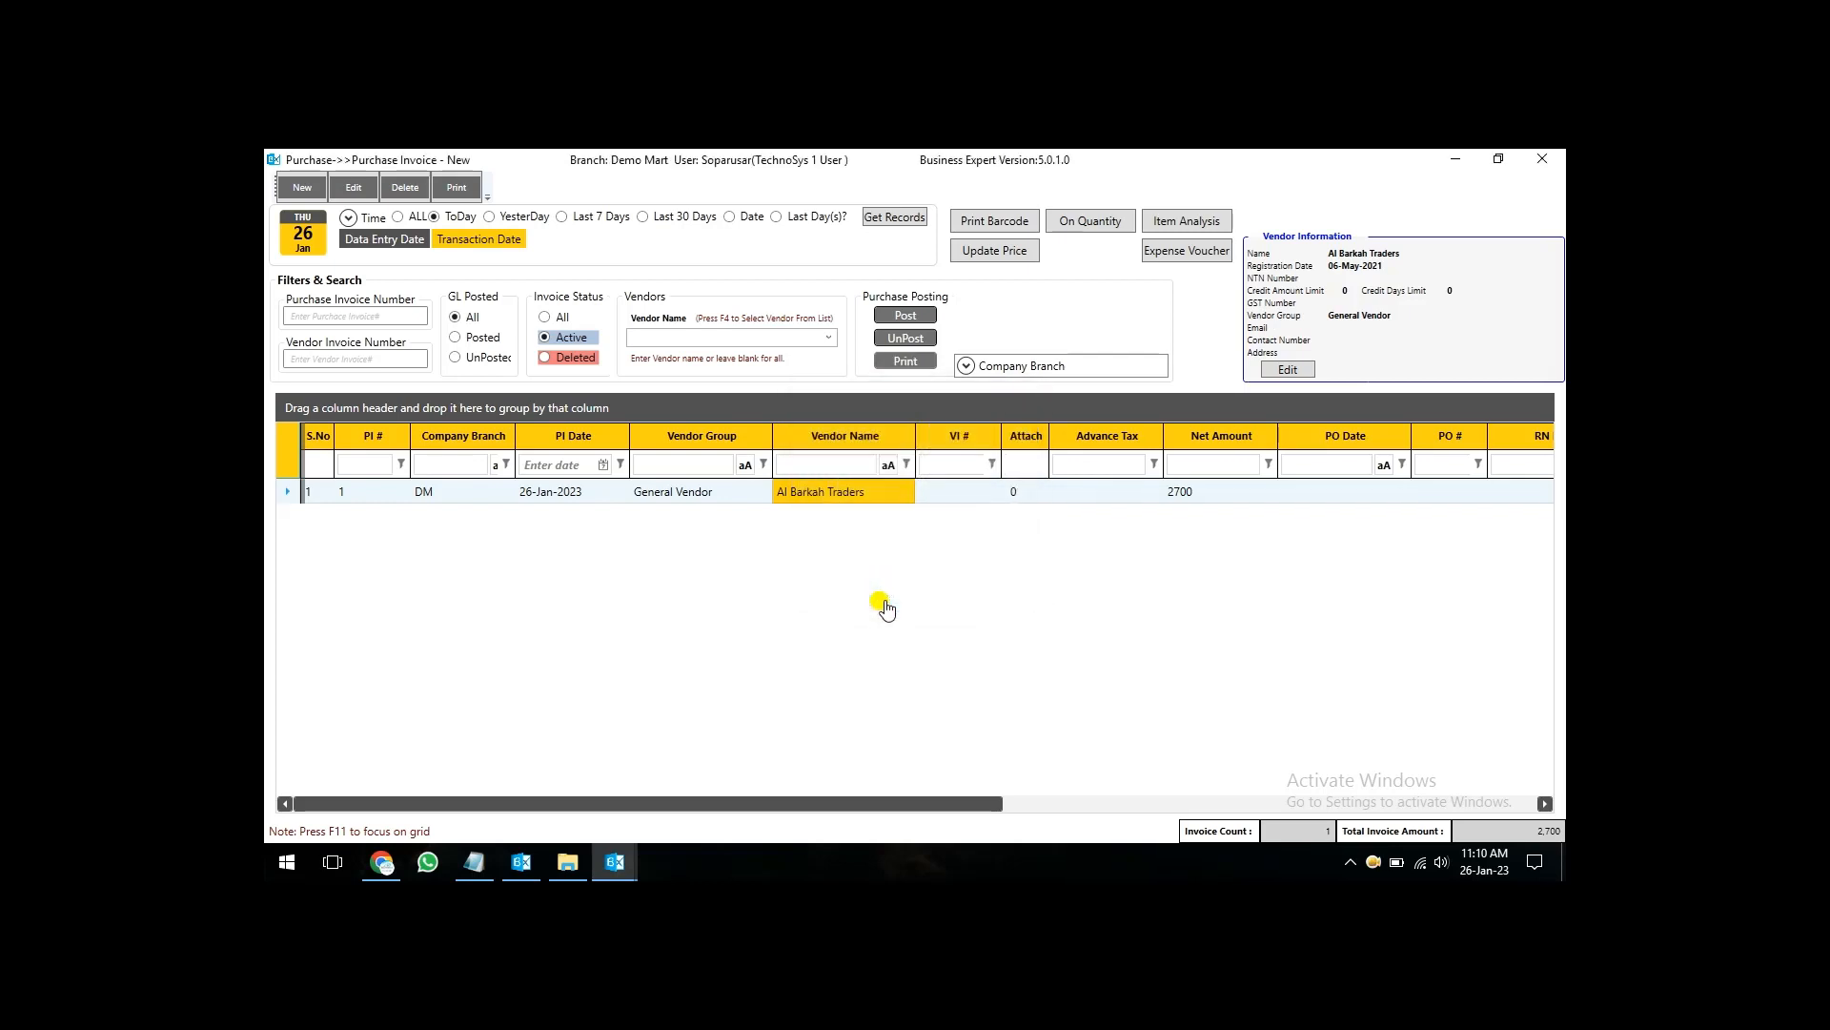